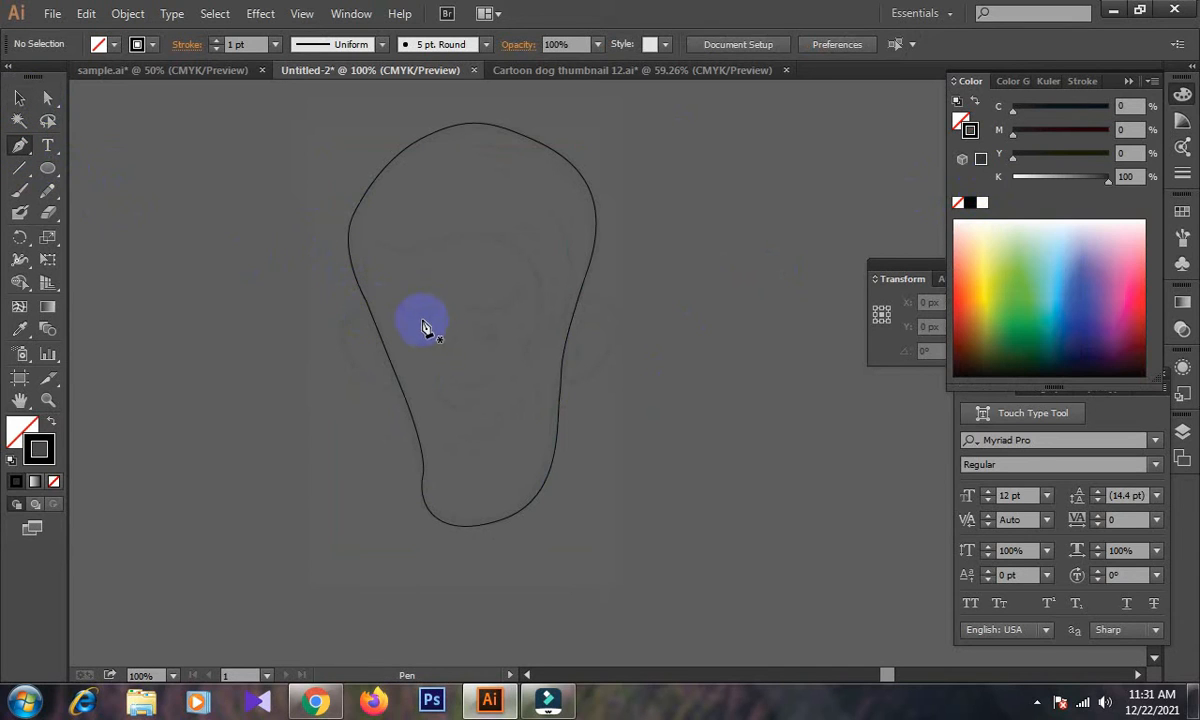
Trace the hairline with the Pen tool, from the left side of the face across the forehead and around the pointed right sideburn
left_click(371, 314)
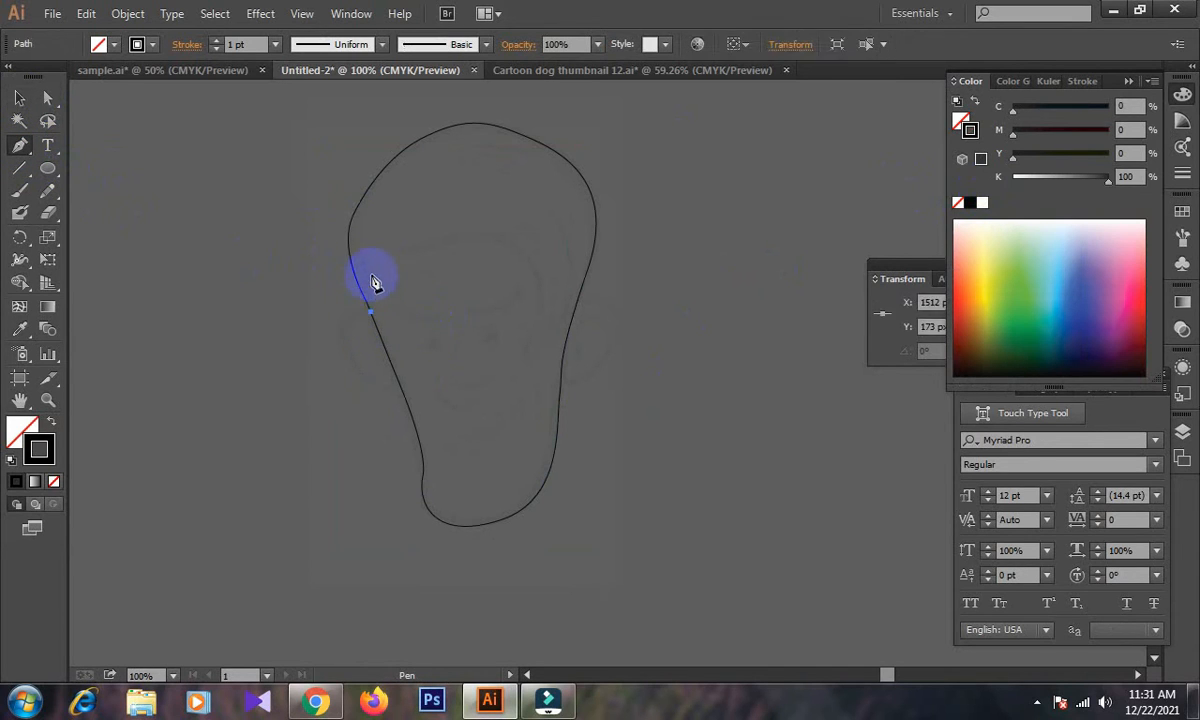
left_click_drag(373, 235, 394, 210)
left_click(373, 235)
left_click_drag(411, 250, 463, 239)
left_click_drag(521, 252, 549, 297)
left_click_drag(519, 357, 502, 395)
left_click(519, 357)
left_click_drag(543, 338, 549, 325)
left_click(555, 287)
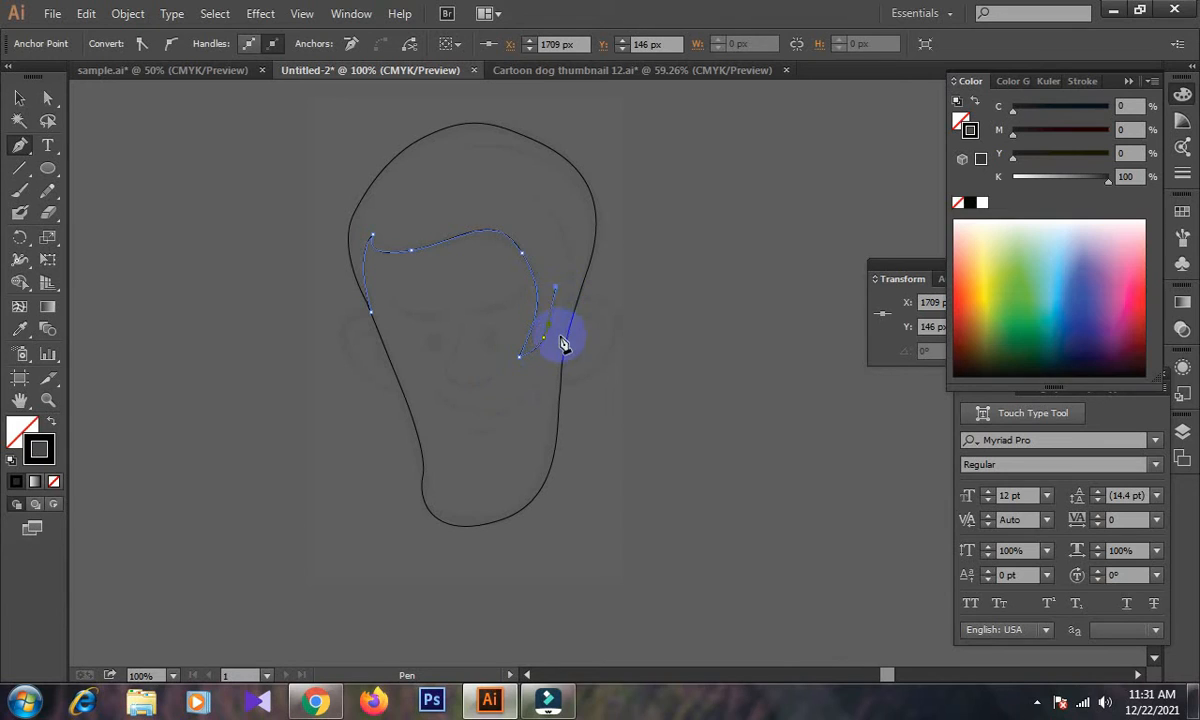
left_click(557, 334)
left_click_drag(541, 203, 485, 153)
Draw the outline of the ear on the right side of the head and finish the path
left_click(540, 230)
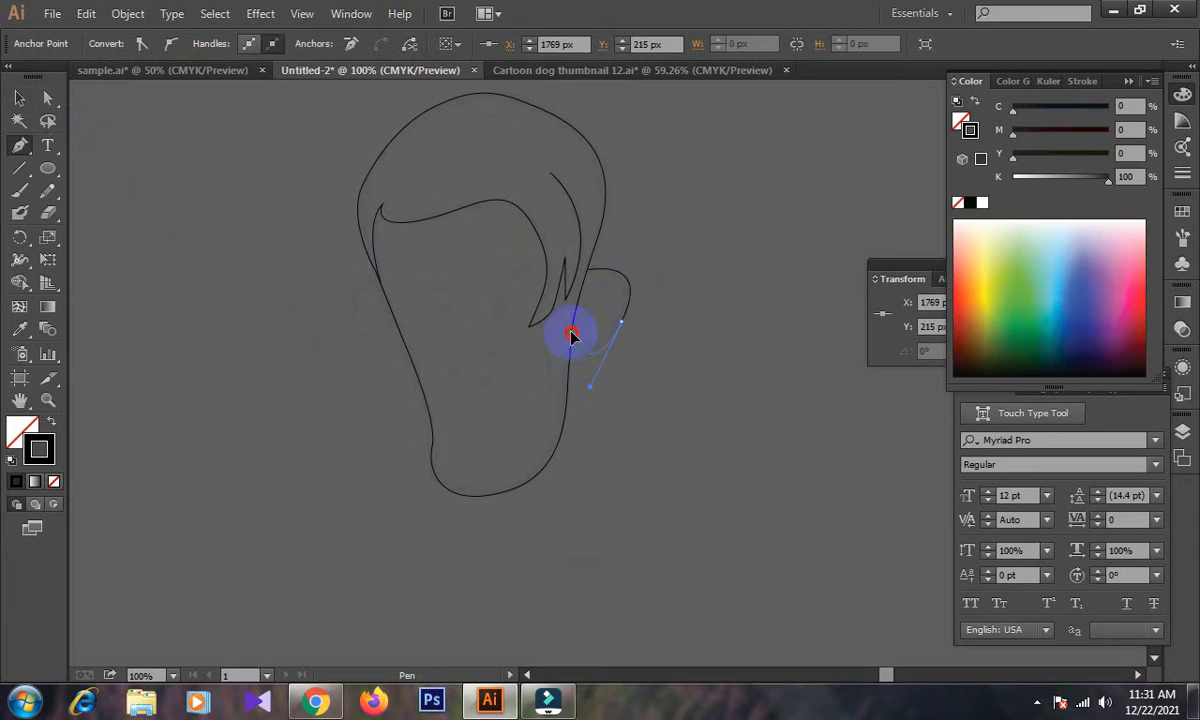
mouse_move(571, 335)
left_mouse_down()
mouse_move(571, 316)
mouse_move(579, 343)
left_mouse_up()
left_click(19, 98)
key("ctrl+shift+a")
Draw the outline of the ear on the left side of the head as a curved path meeting the face outline
left_click(19, 146)
left_click(383, 290, "ctrl")
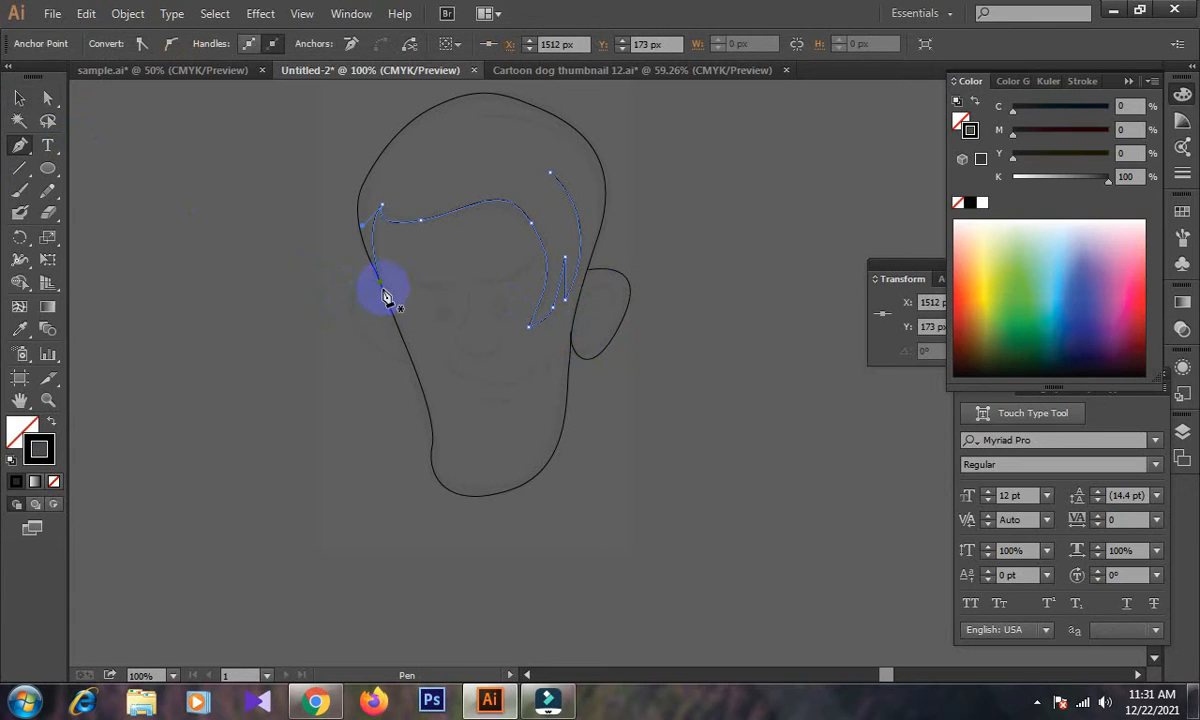
left_click(382, 288)
left_click_drag(352, 292, 341, 321)
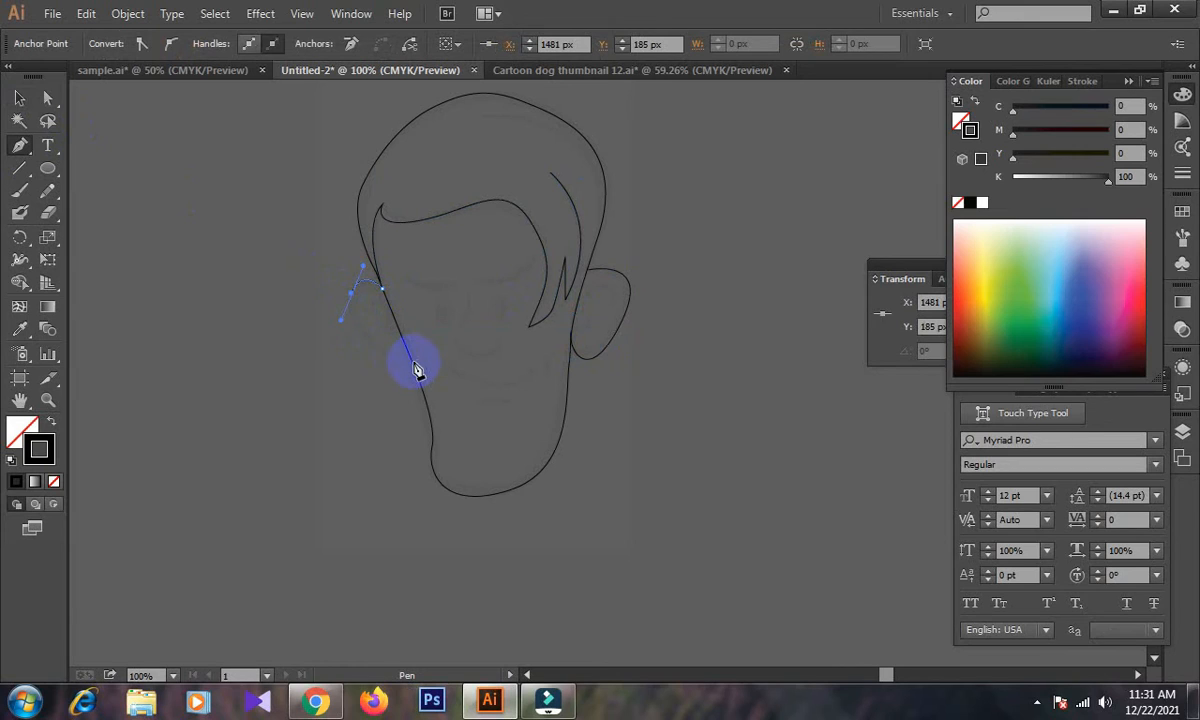
left_click_drag(411, 358, 438, 331)
left_click(410, 359)
left_click(20, 98)
Draw a small arched fold line inside the right ear
left_click(21, 147)
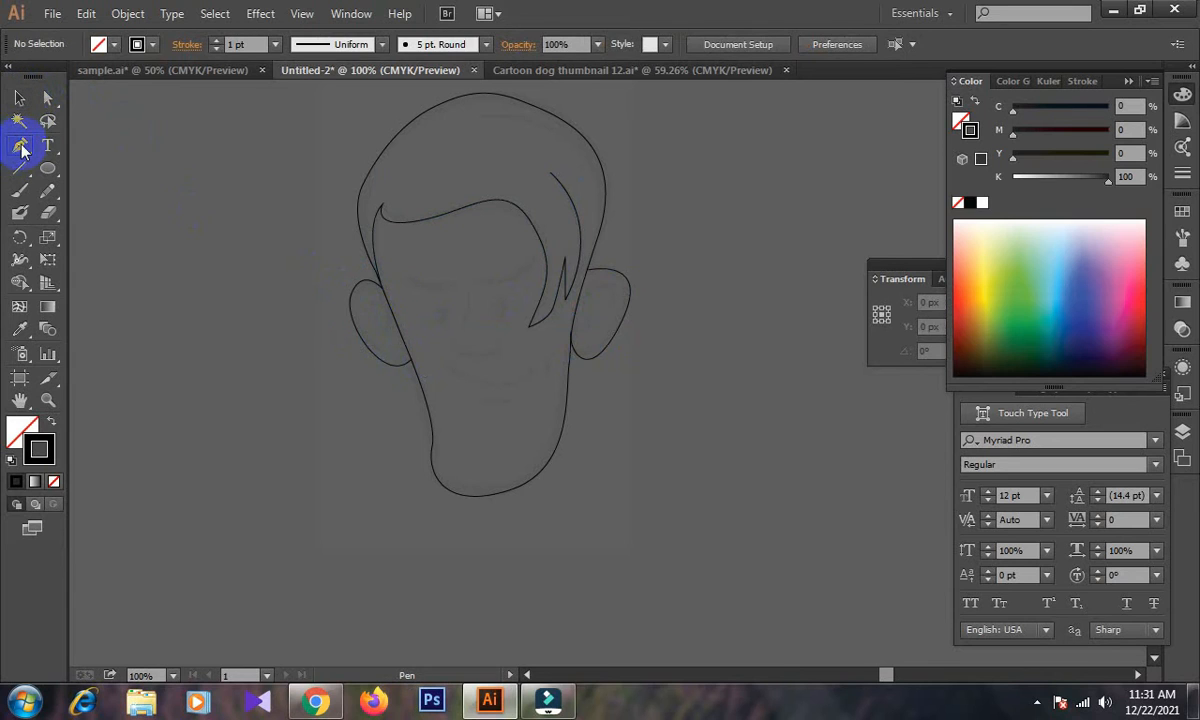
left_click(583, 307)
left_click(616, 302)
left_click(611, 313)
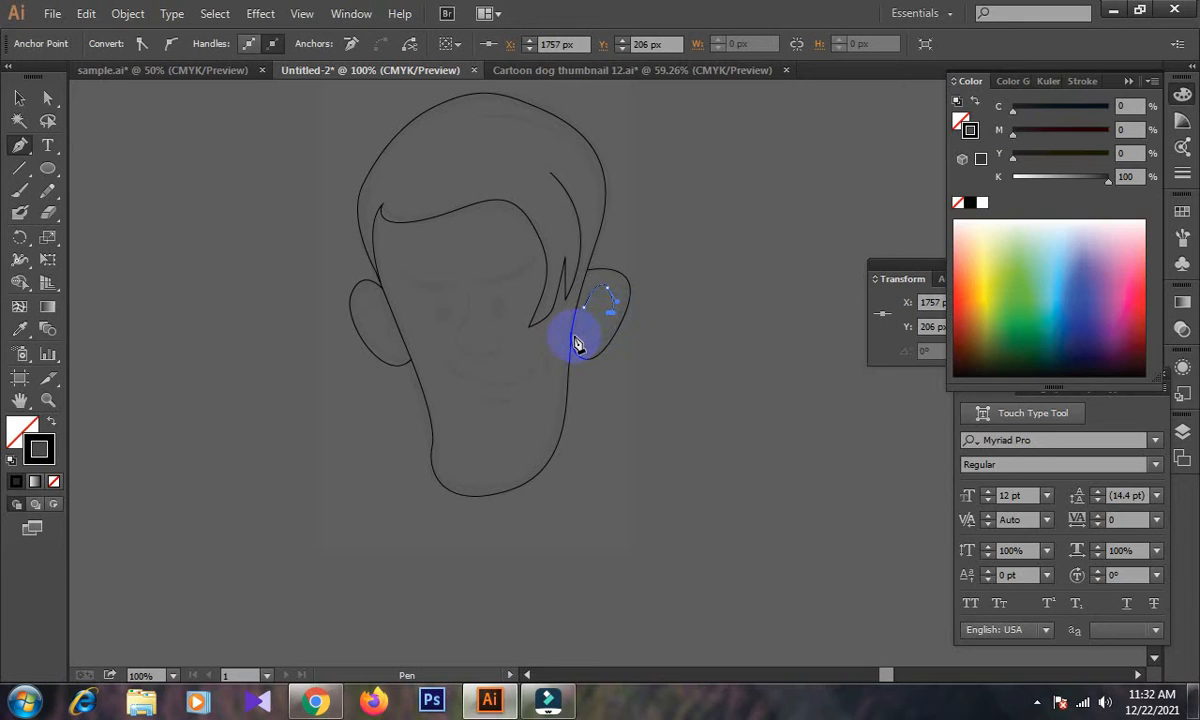
left_click(20, 98)
left_click(19, 146)
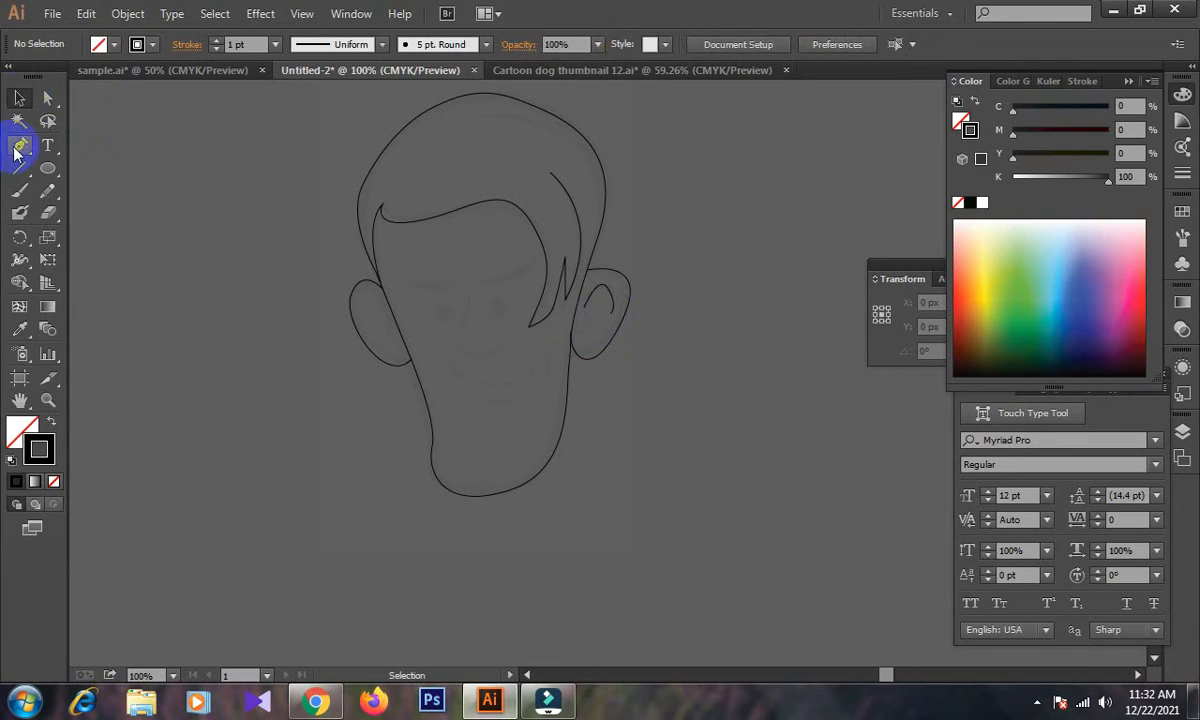
left_click(588, 331)
left_click(584, 307)
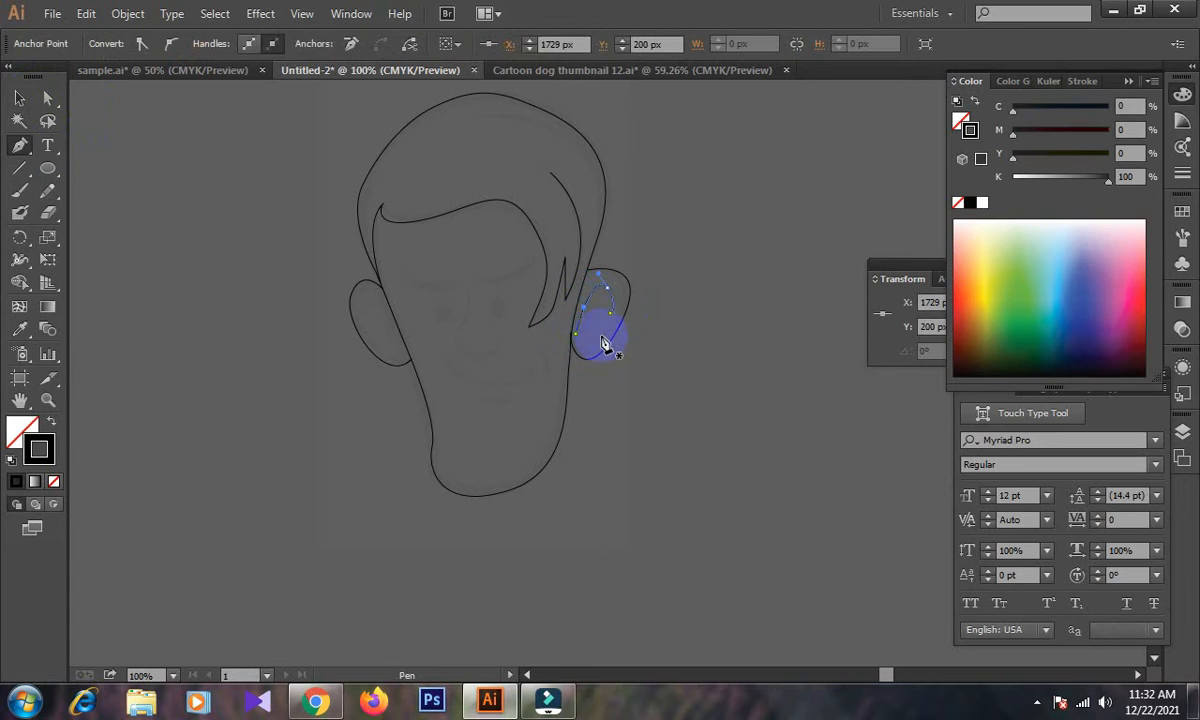
left_click(602, 345)
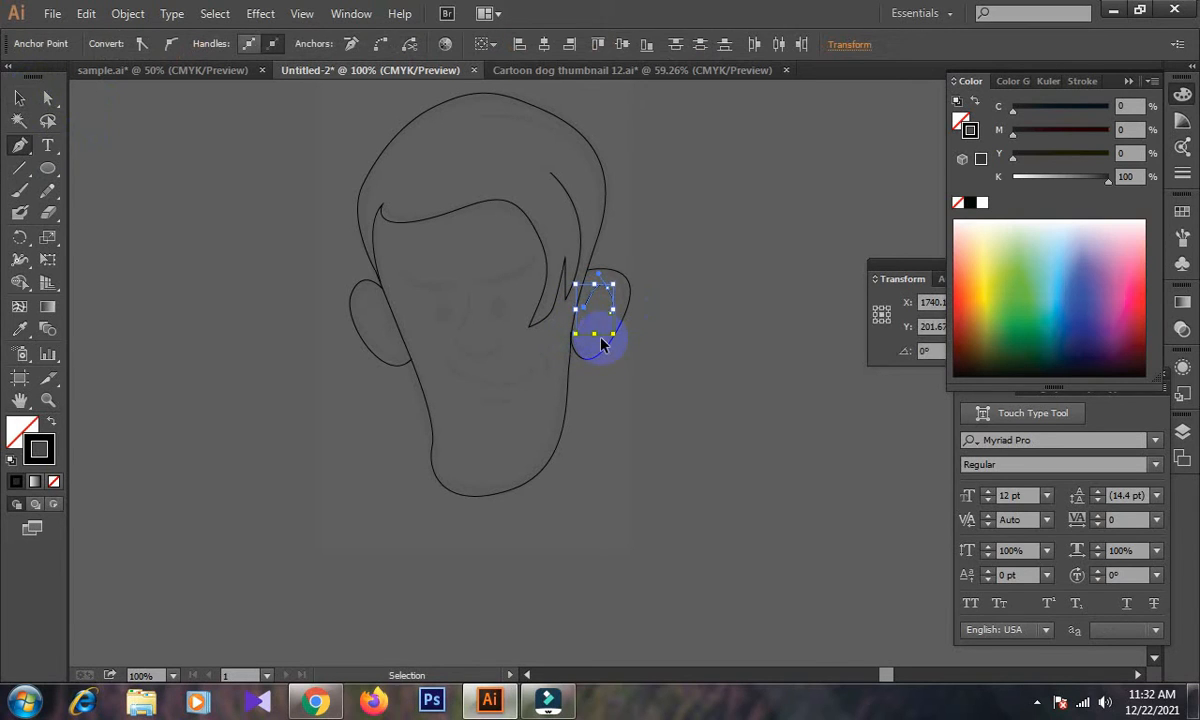
left_click(19, 98)
Draw a small arched fold line inside the left ear and deselect it
left_click(19, 145)
left_click(366, 318)
left_click_drag(378, 299, 397, 305)
left_click(387, 328)
left_click(19, 98)
left_click(201, 161)
Draw two curved eyebrow lines on the forehead, each as a separate open path
left_click(19, 145)
left_click_drag(388, 268, 478, 278)
left_click(19, 98)
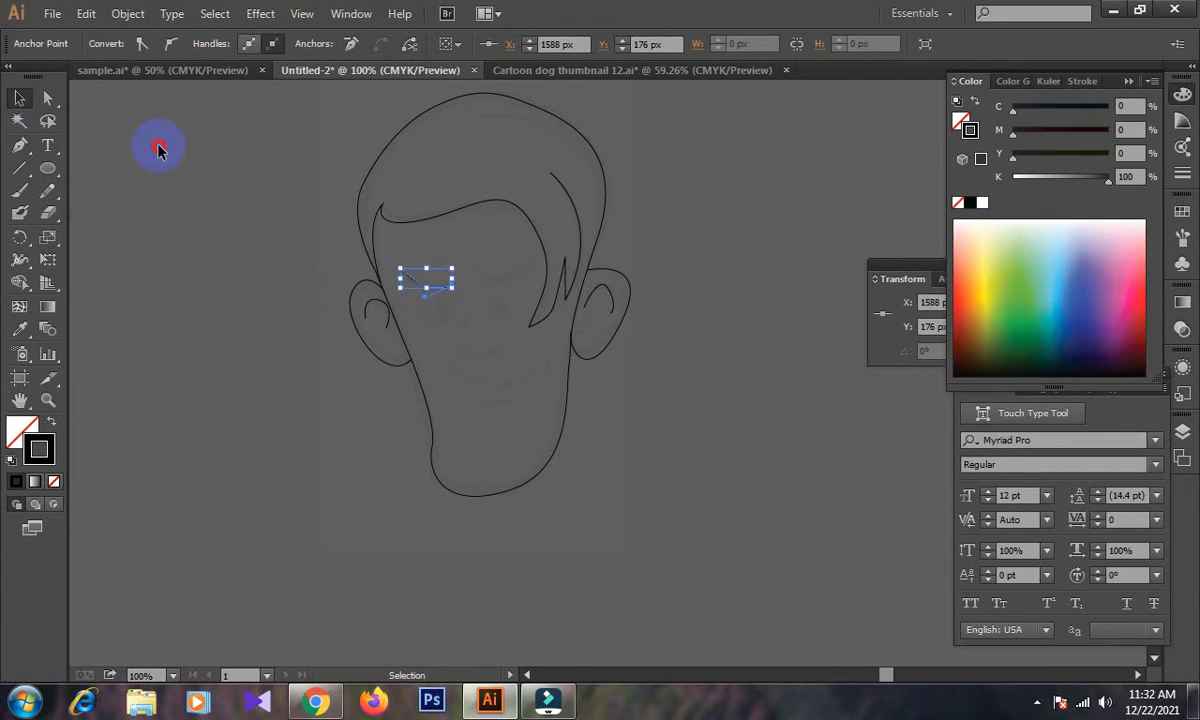
left_click(158, 148)
left_click(19, 145)
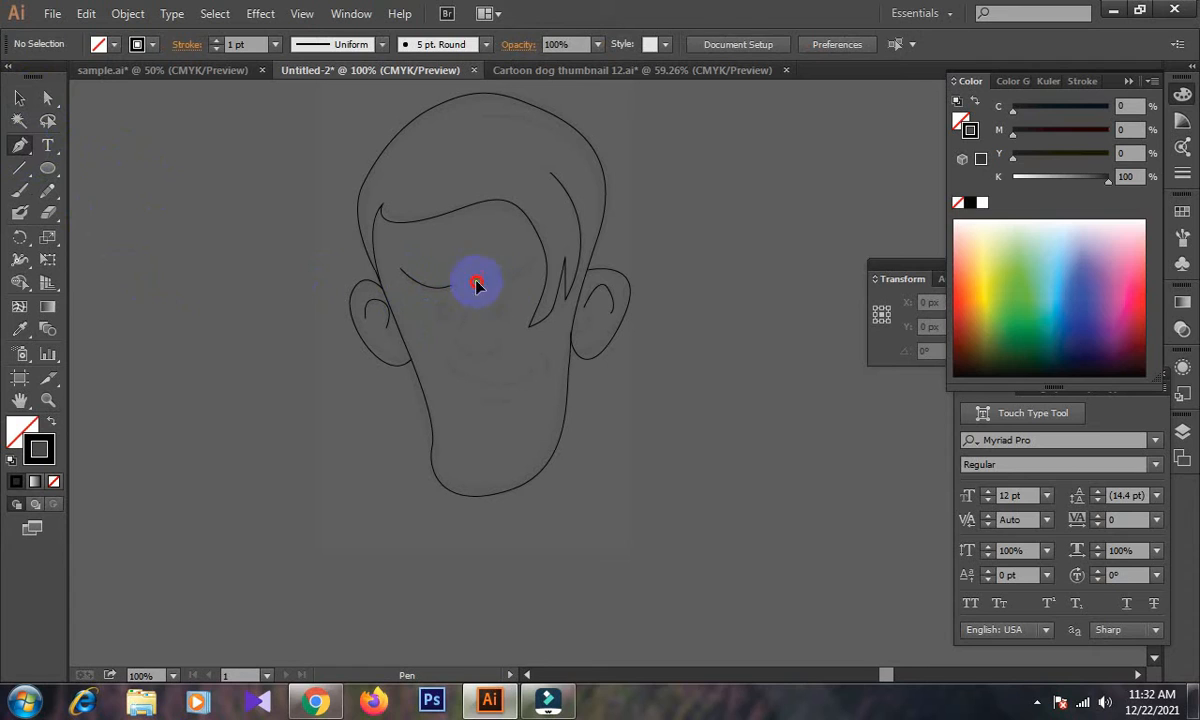
left_click(476, 283)
mouse_move(534, 256)
left_mouse_down()
mouse_move(552, 222)
mouse_move(544, 246)
left_mouse_up()
left_click(20, 98)
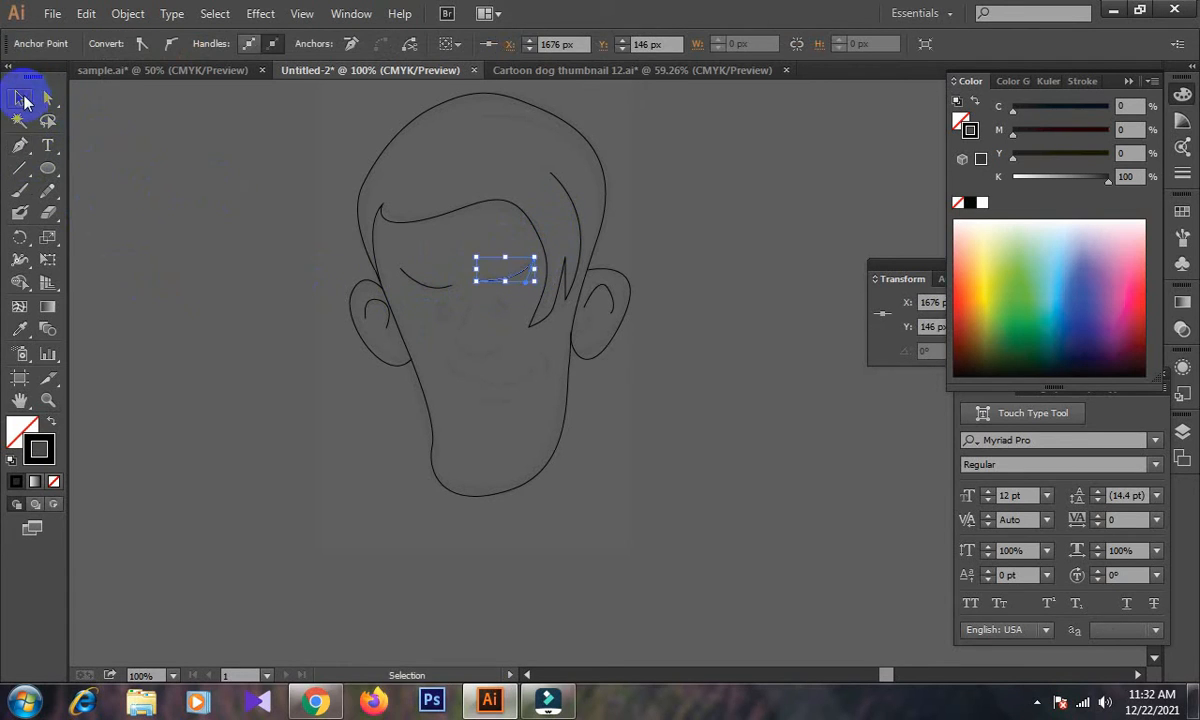
left_click(150, 160)
Draw the nose as a curved open path between the eyebrows and add a small oval eye on each side
left_click(20, 146)
left_click(465, 287)
left_click_drag(456, 333, 439, 348)
left_click_drag(502, 343, 517, 313)
left_click(19, 103)
left_click(48, 168)
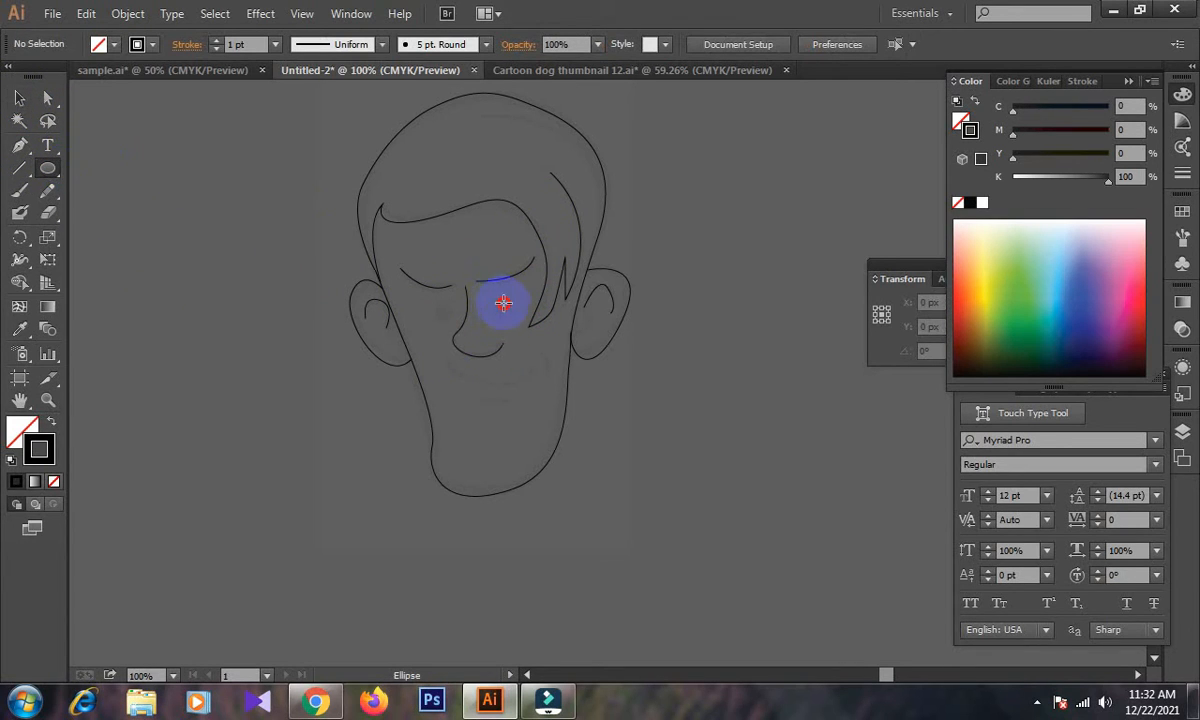
mouse_move(507, 323)
left_mouse_down()
mouse_move(495, 298)
mouse_move(433, 298)
left_mouse_up()
Draw a curved smile line below the nose and a shorter lower-lip curve beneath it
left_click(19, 146)
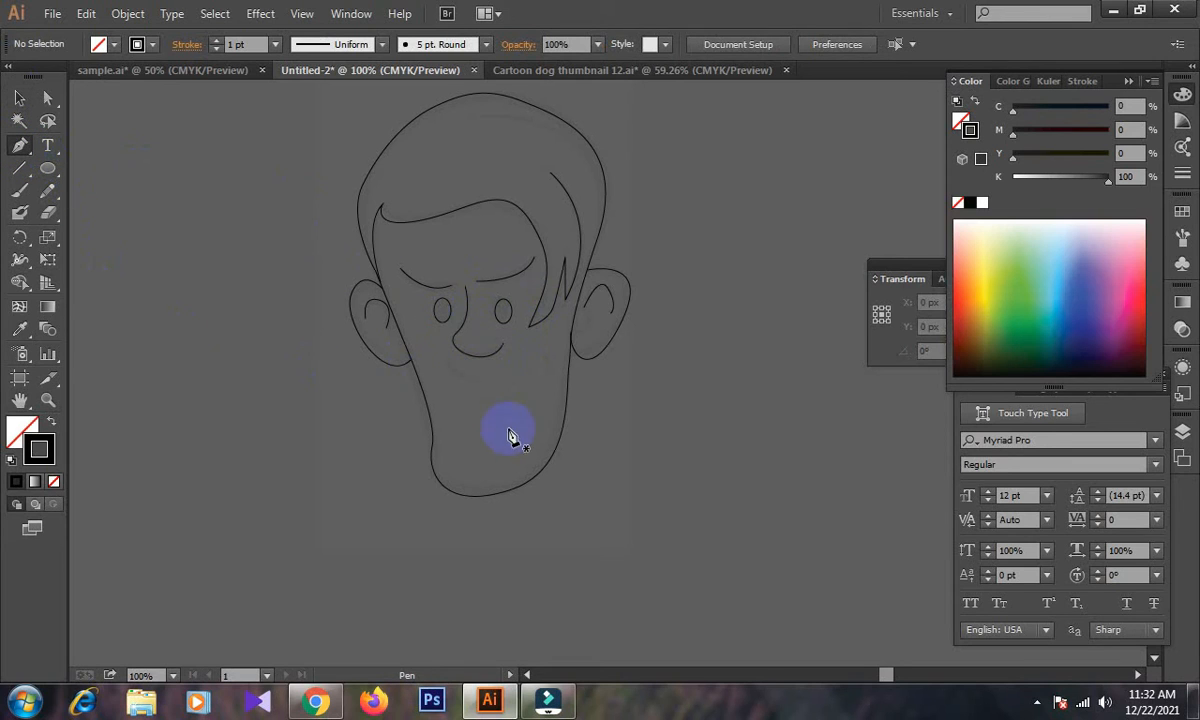
left_click(444, 360)
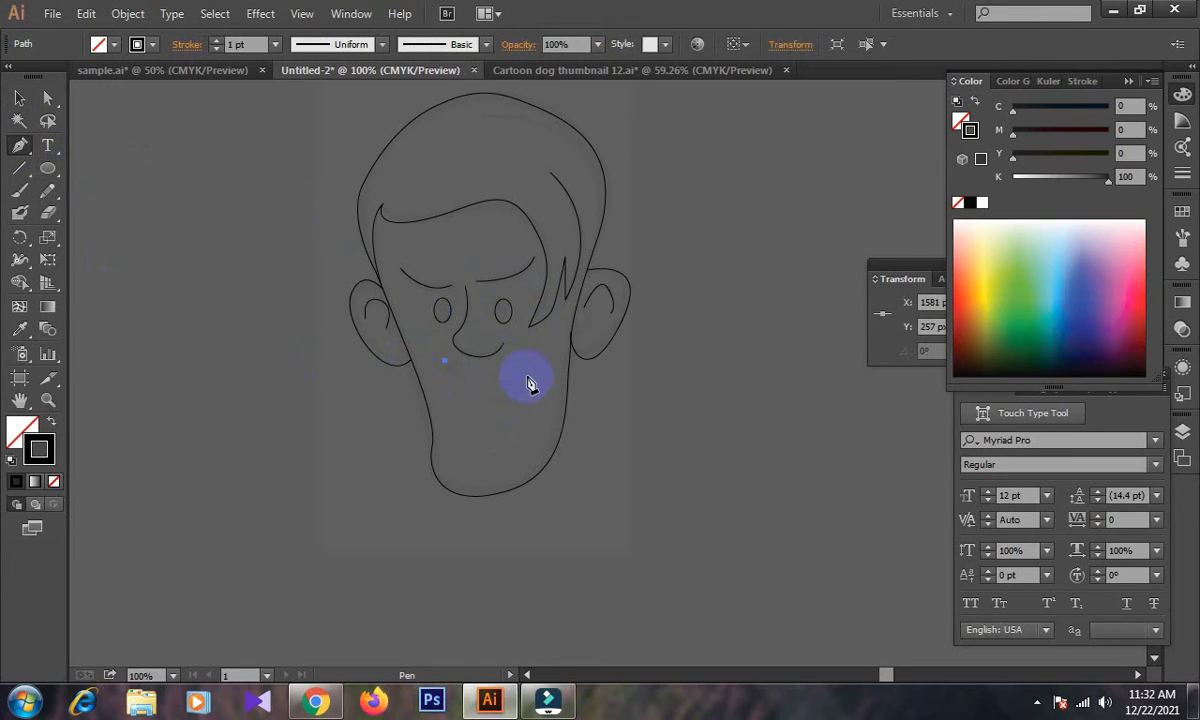
left_click_drag(531, 371, 547, 335)
left_click(19, 98)
left_click(153, 155)
left_click(19, 145)
left_click_drag(490, 398, 540, 381)
left_click(535, 388)
left_click(19, 98)
left_click(132, 225)
Draw a short curved cheek crease beside the right corner of the mouth
left_click(22, 147)
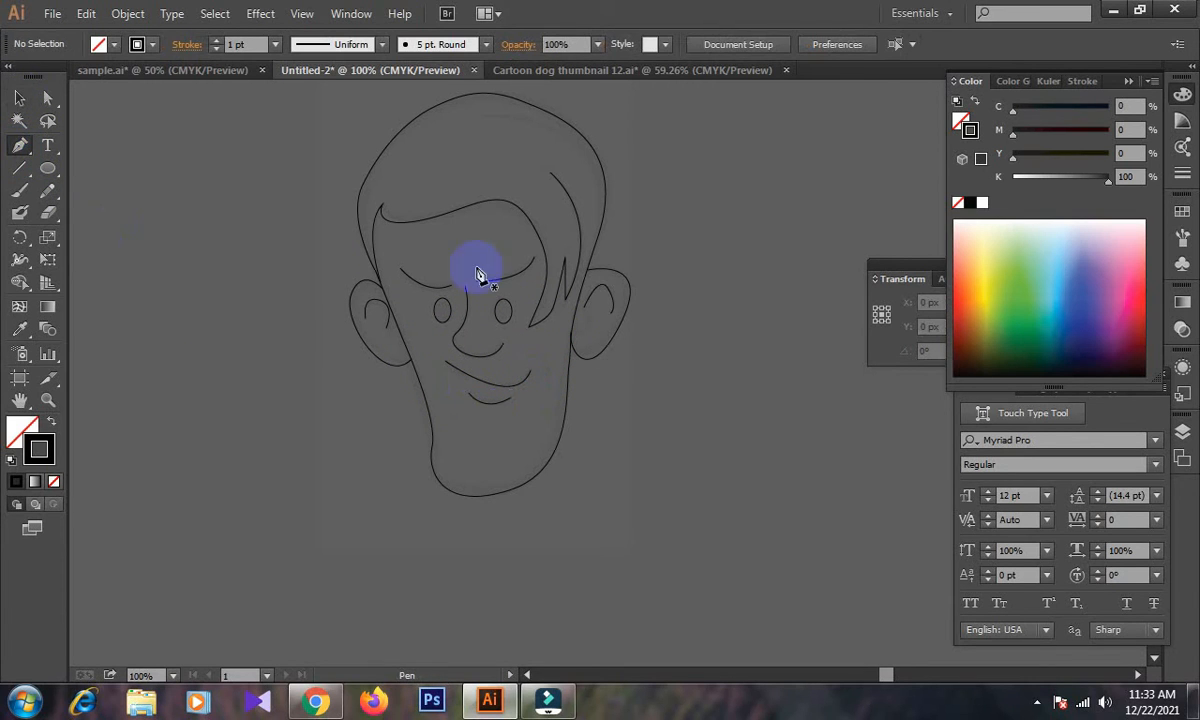
left_click(533, 351)
left_click_drag(549, 383, 539, 396)
left_click(19, 98)
left_click(145, 183)
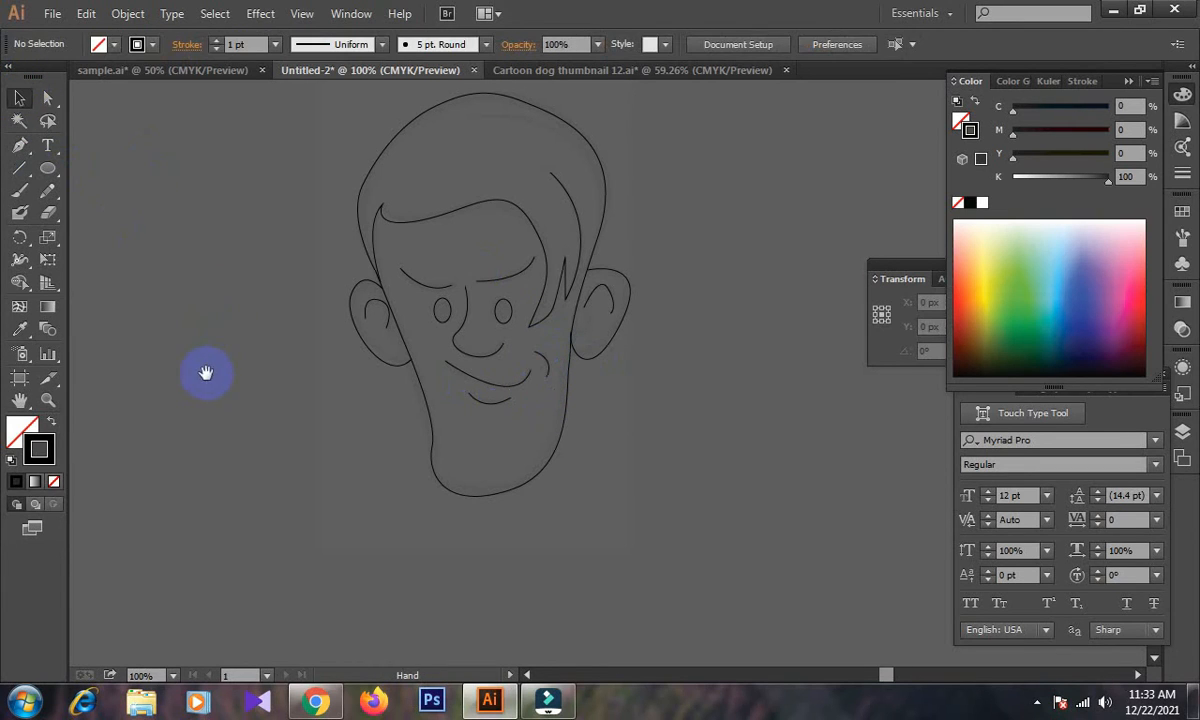
left_click_drag(204, 369, 244, 383)
key("p")
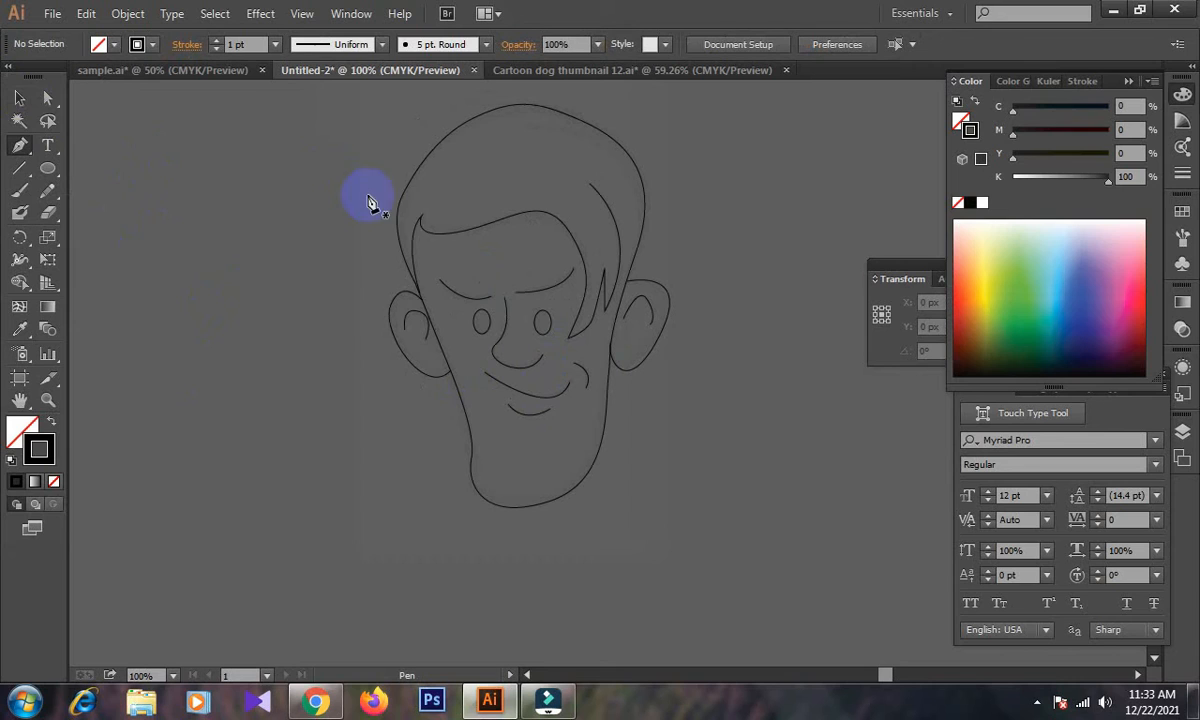
left_click(591, 188)
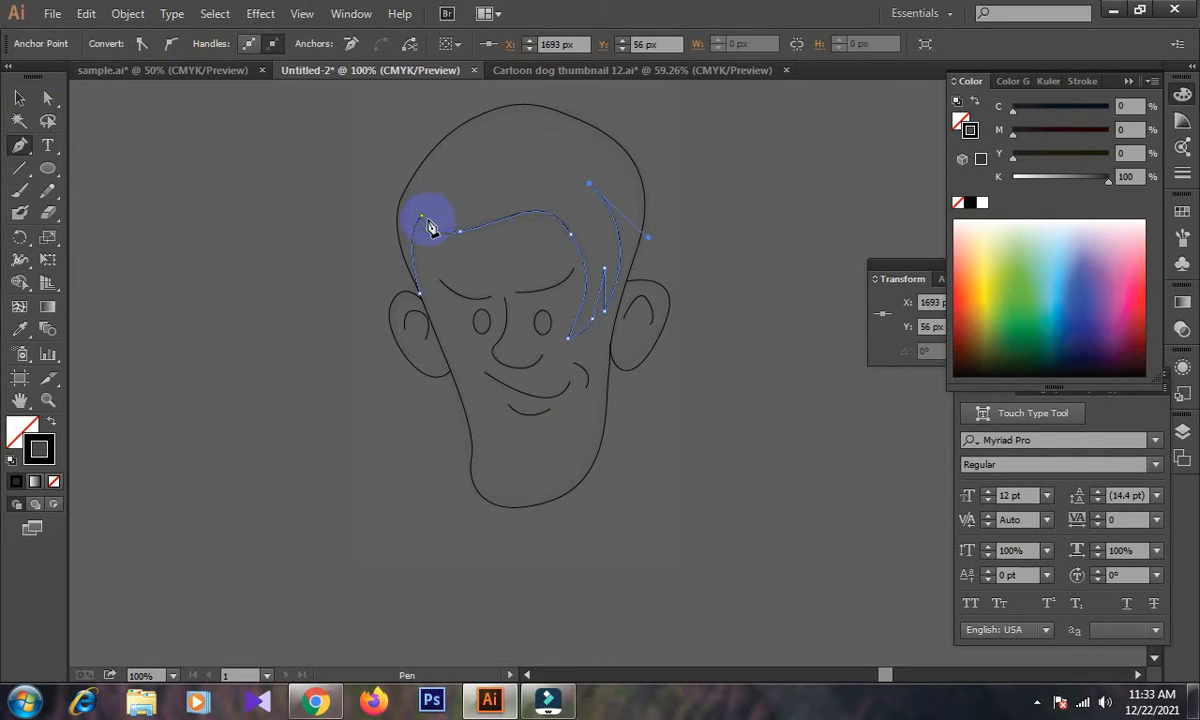
left_click_drag(430, 227, 440, 245)
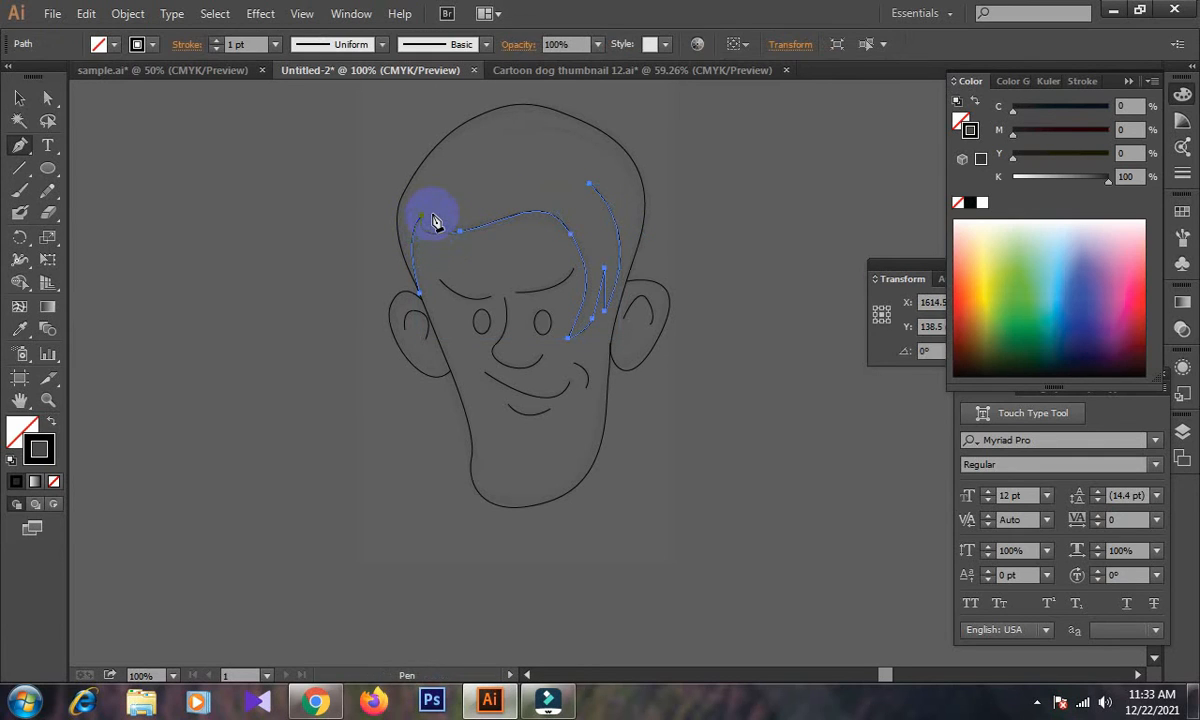
left_click(428, 221)
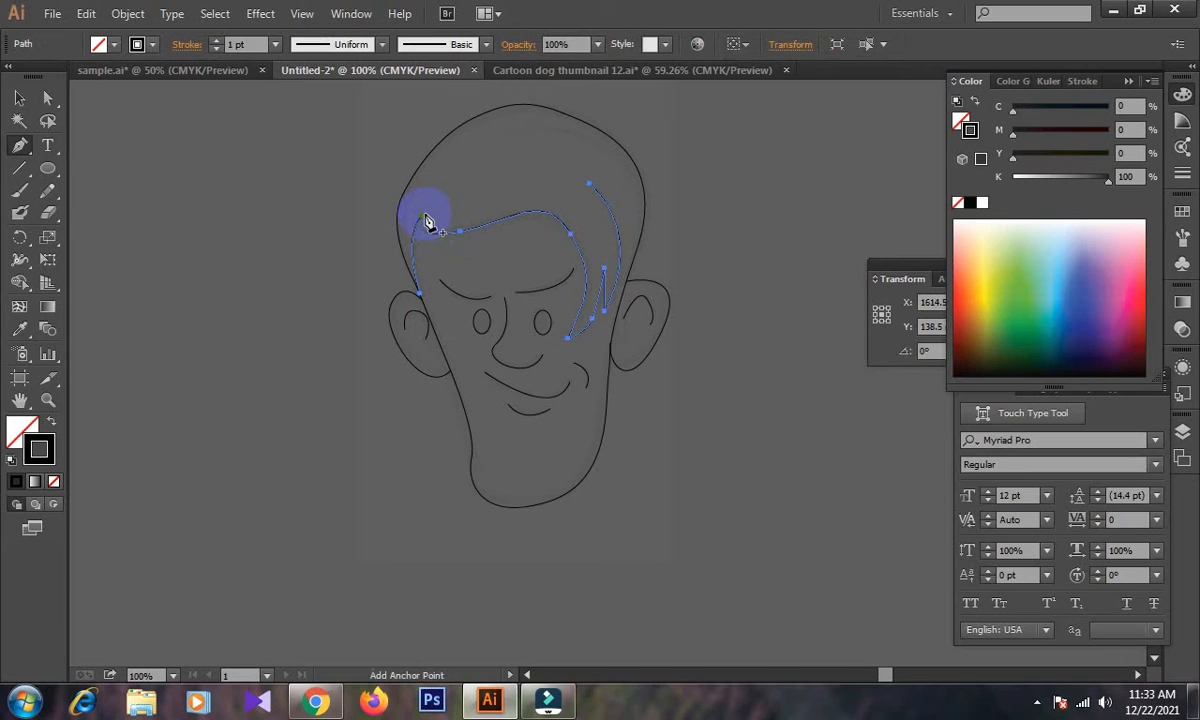
left_click(742, 373)
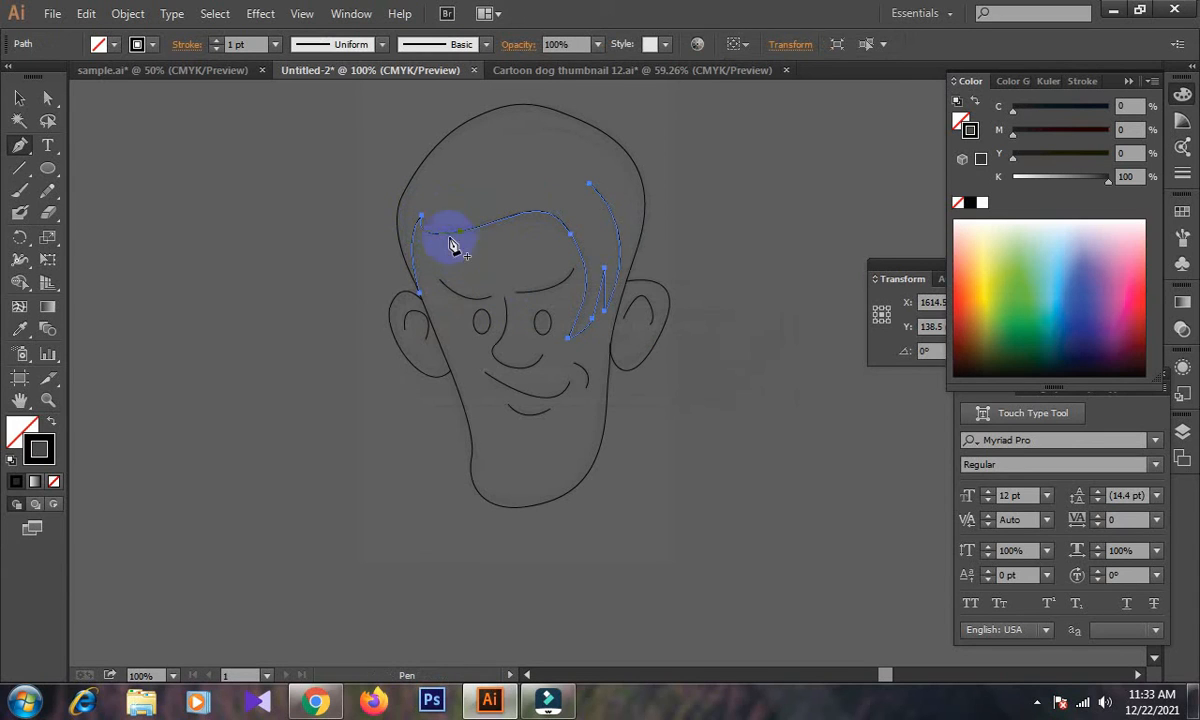
left_click_drag(425, 222, 426, 224)
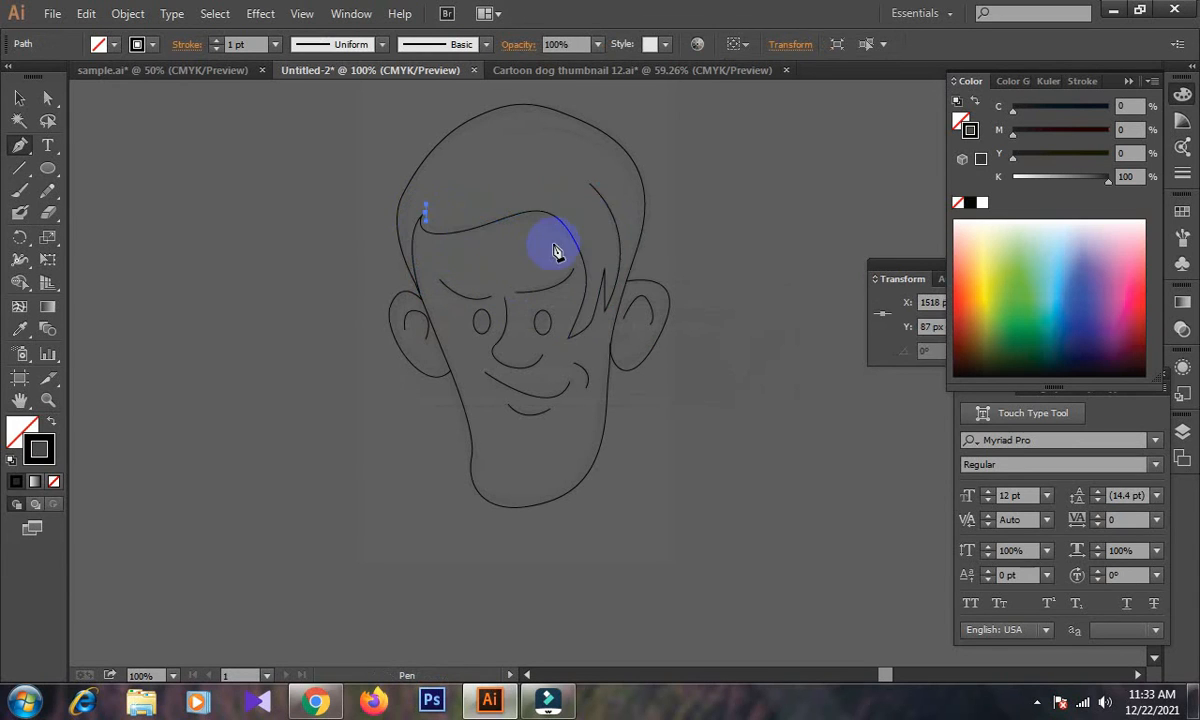
key("ctrl+z")
left_click(19, 97)
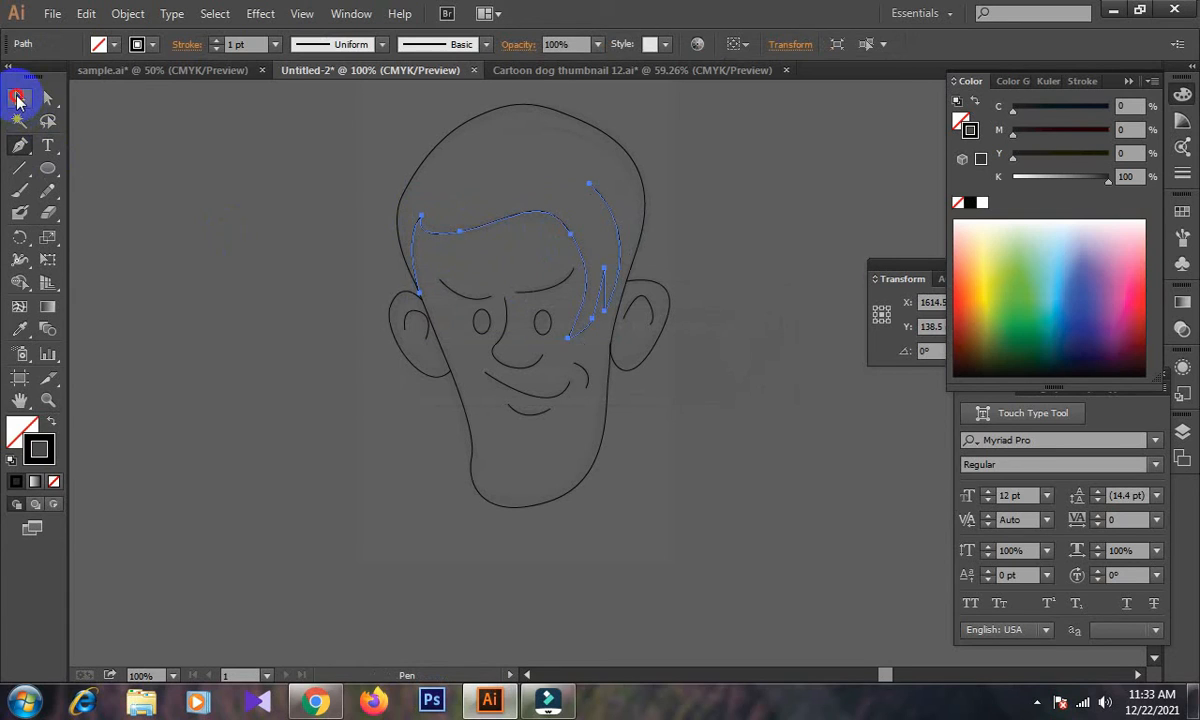
left_click(233, 193)
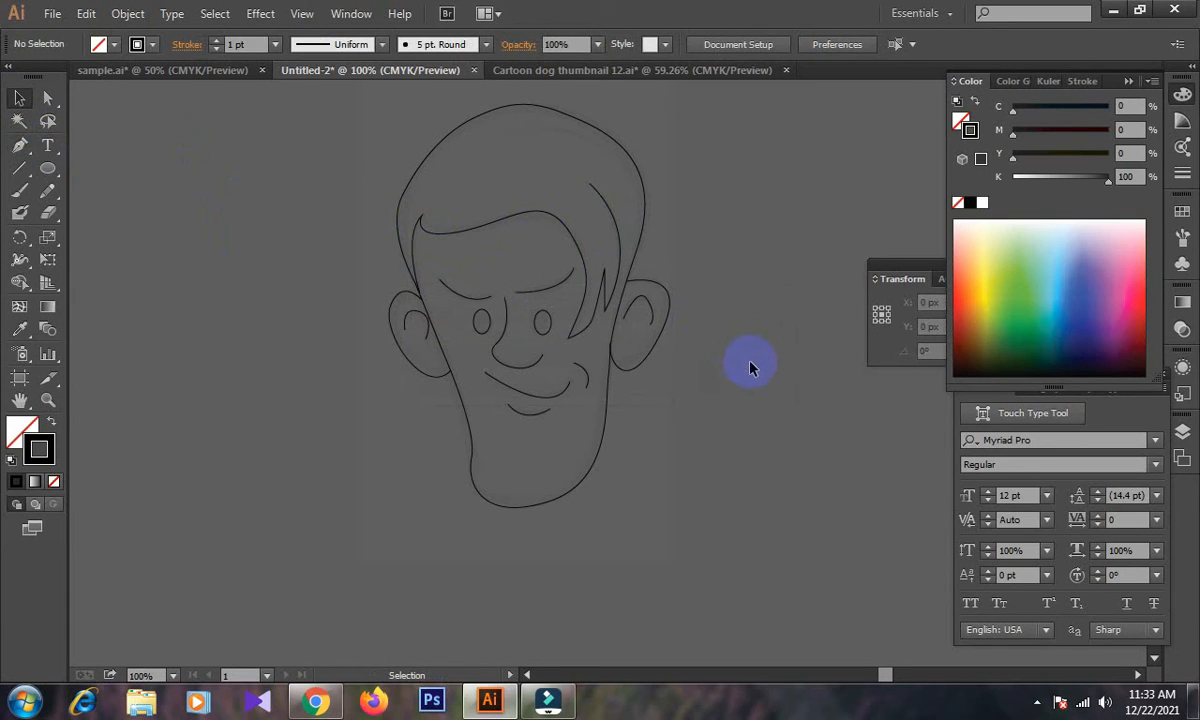
Extend the hairline path from its open right end with an arc across the top of the head to the tip at the left temple
left_click_drag(193, 190, 852, 566)
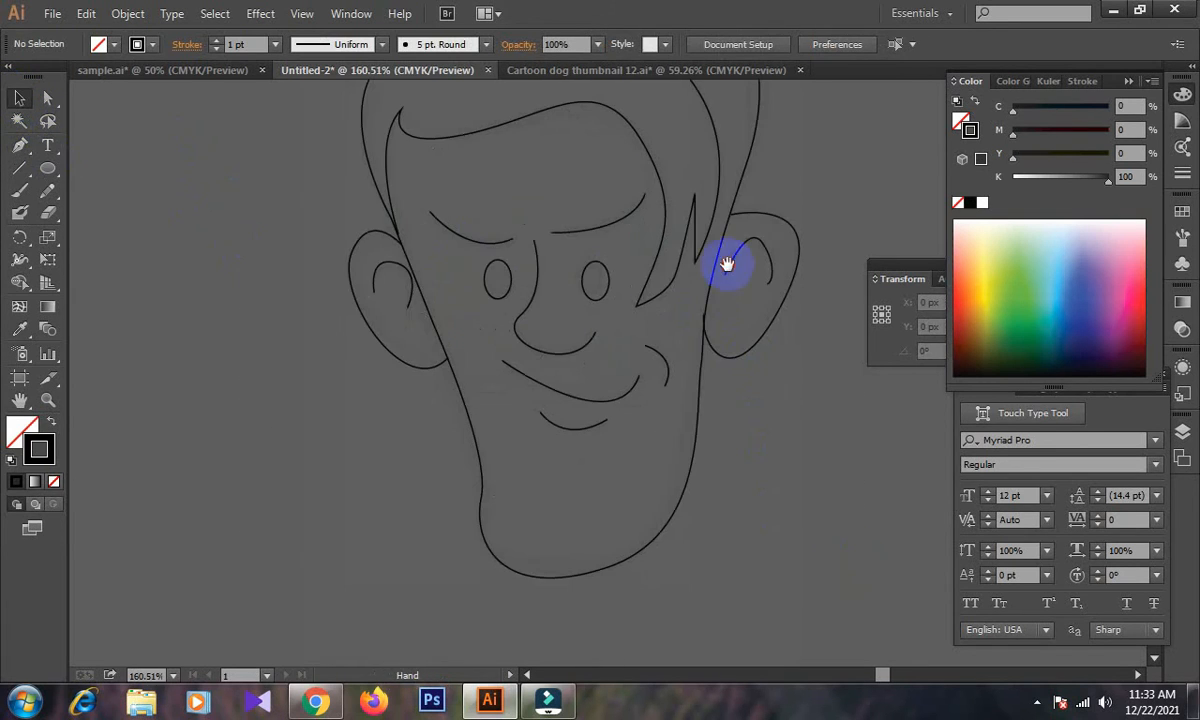
scroll(836, 547, "up", 3)
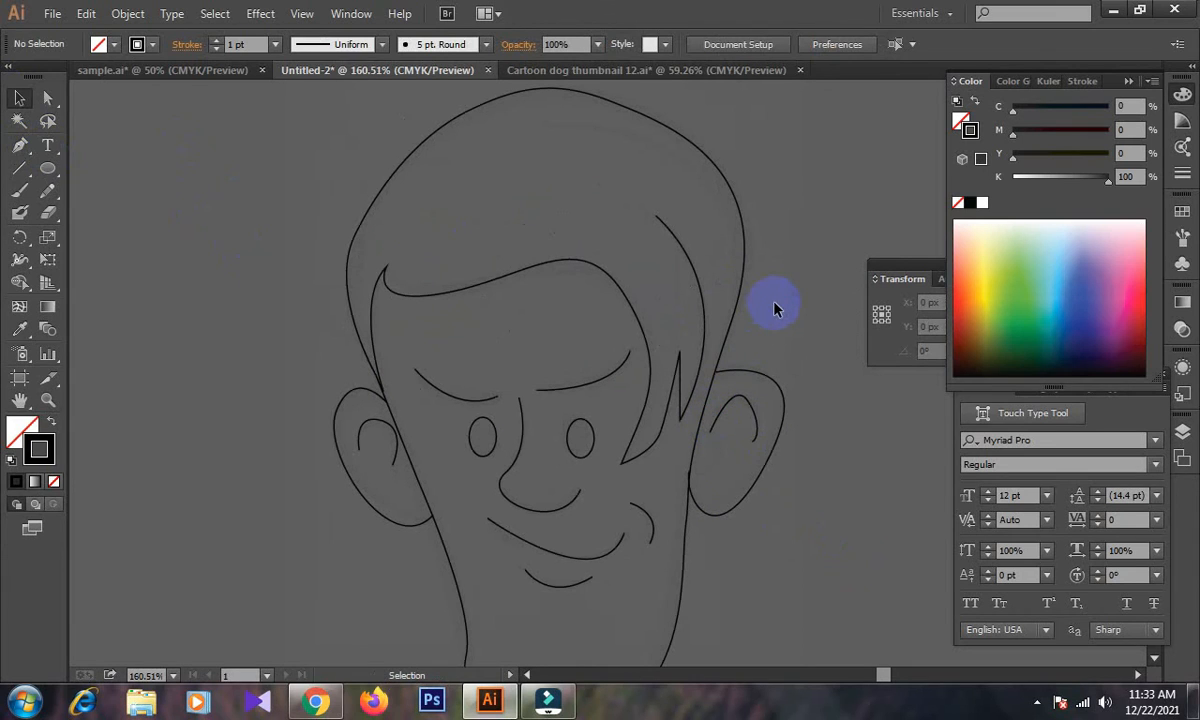
left_click(19, 144)
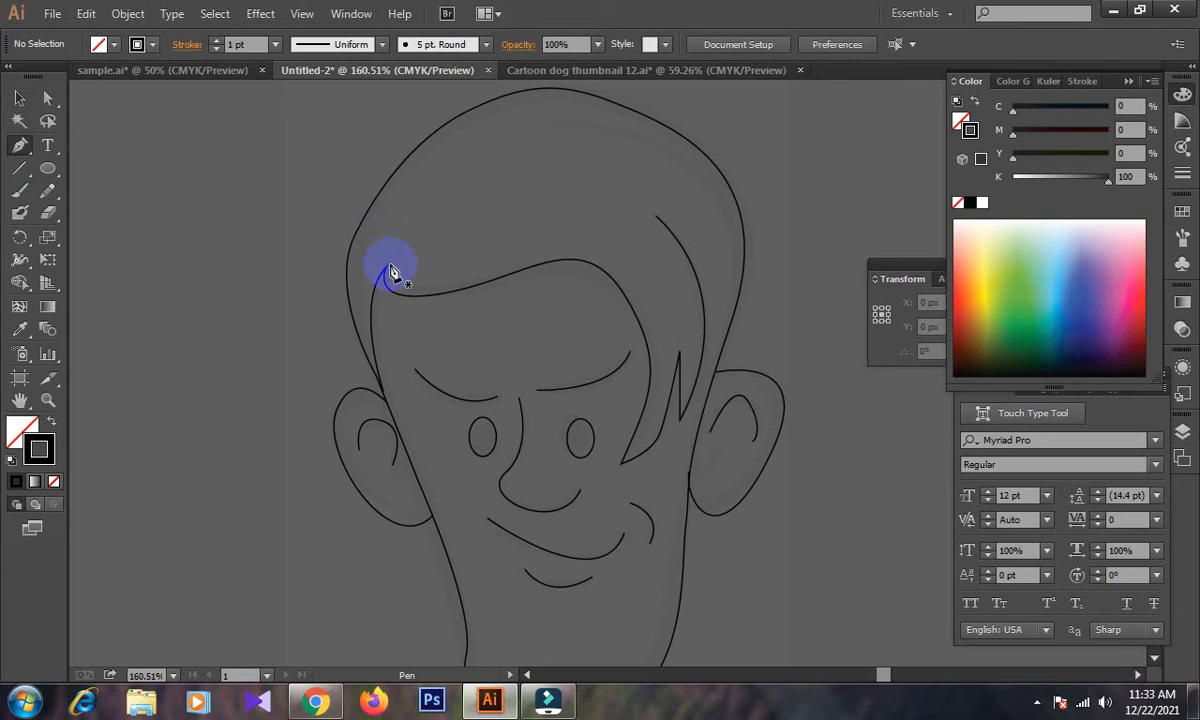
left_click(389, 266)
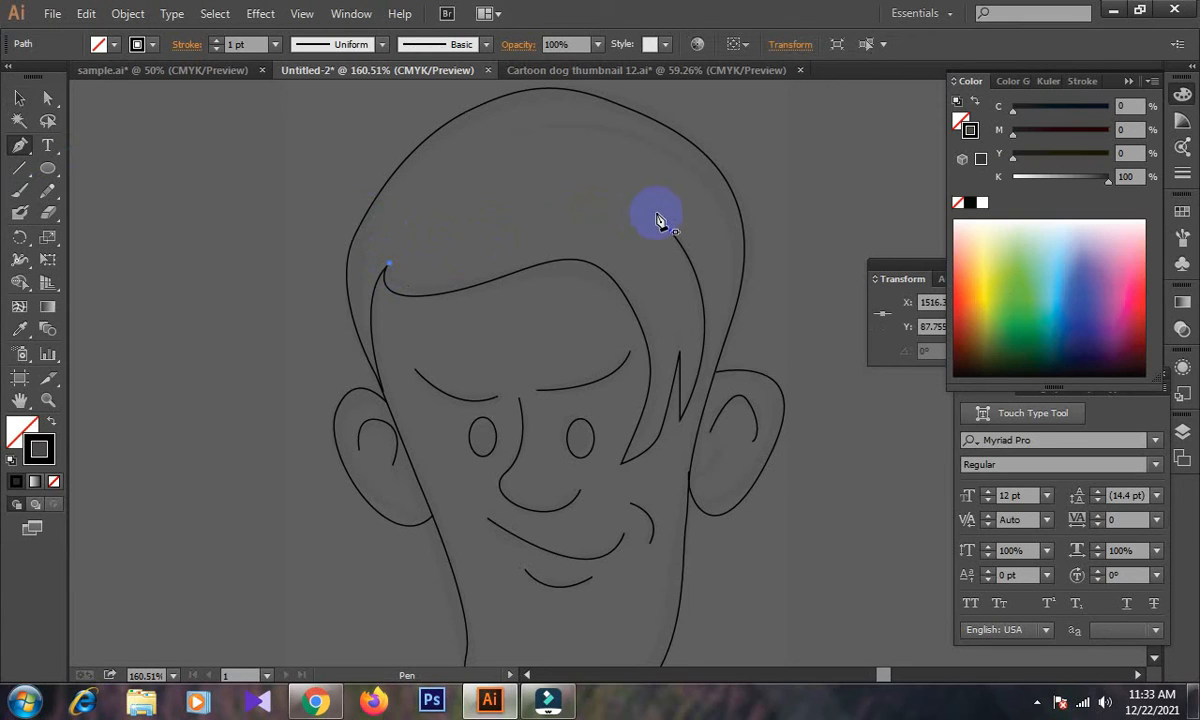
left_click_drag(657, 215, 698, 192)
key("ctrl+z")
key("ctrl+z")
left_click(657, 216)
left_click_drag(386, 268, 273, 375)
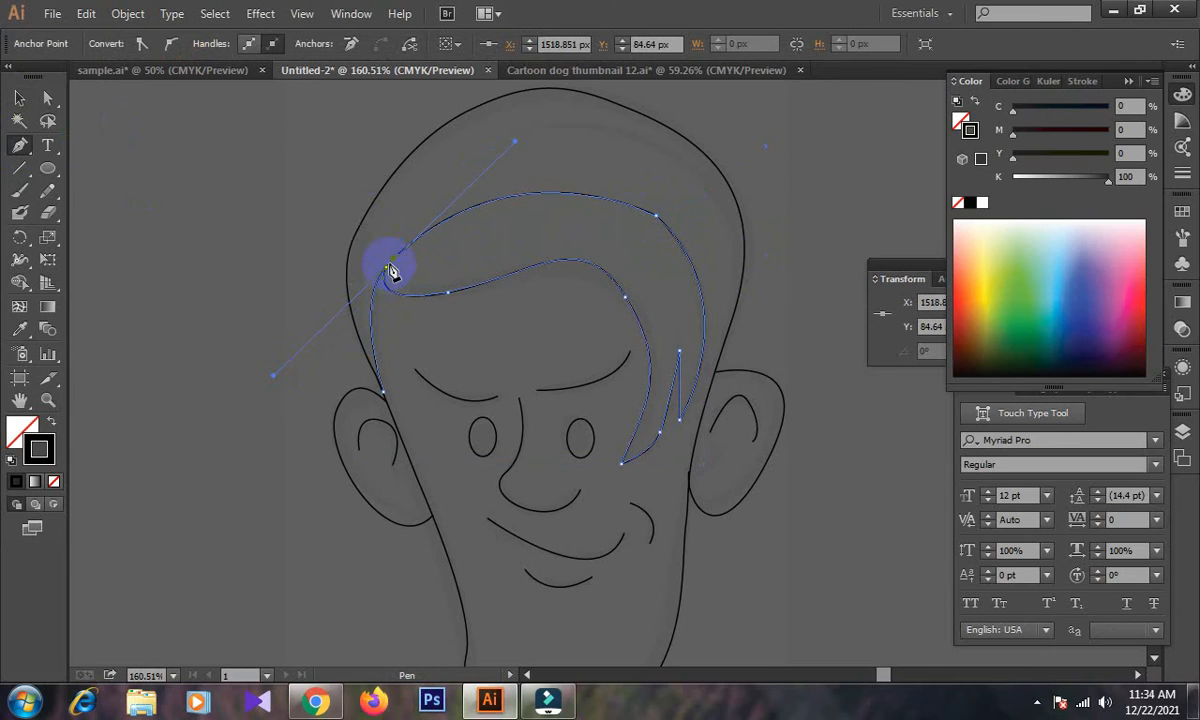
Move the arc's end anchor onto the tip of the hairline to close the gap, and deselect the path
left_click(47, 97)
left_click(371, 234)
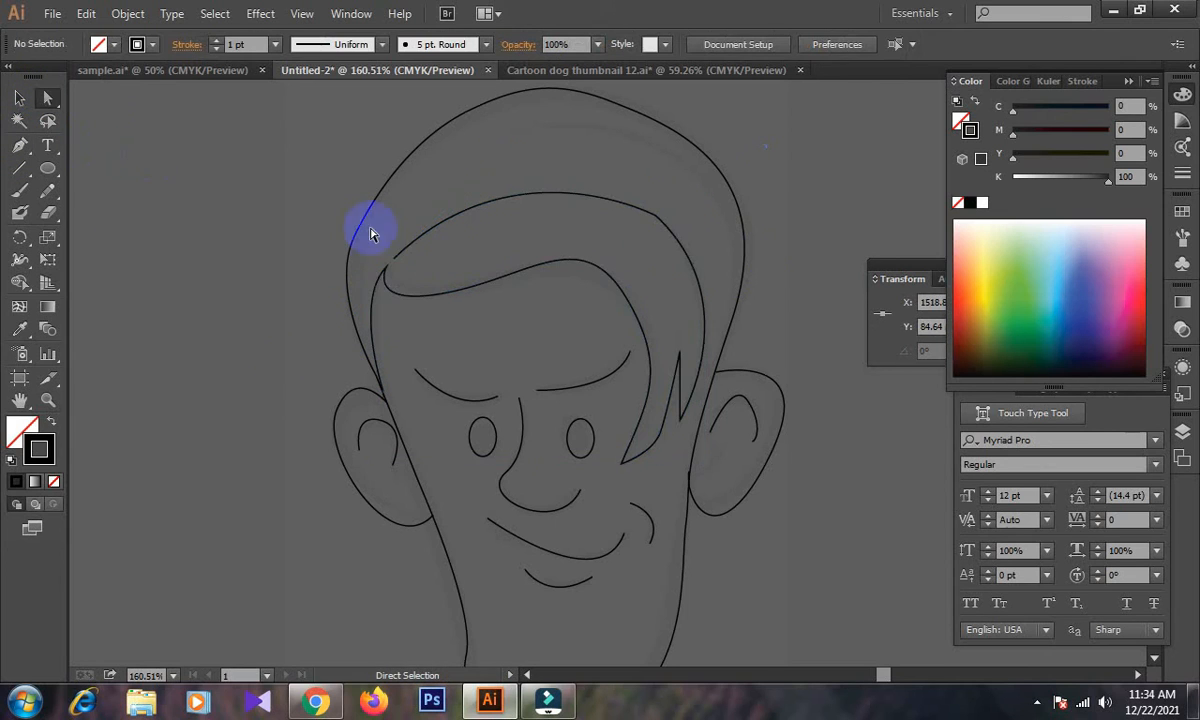
mouse_move(386, 270)
left_mouse_down()
mouse_move(399, 267)
mouse_move(389, 265)
left_mouse_up()
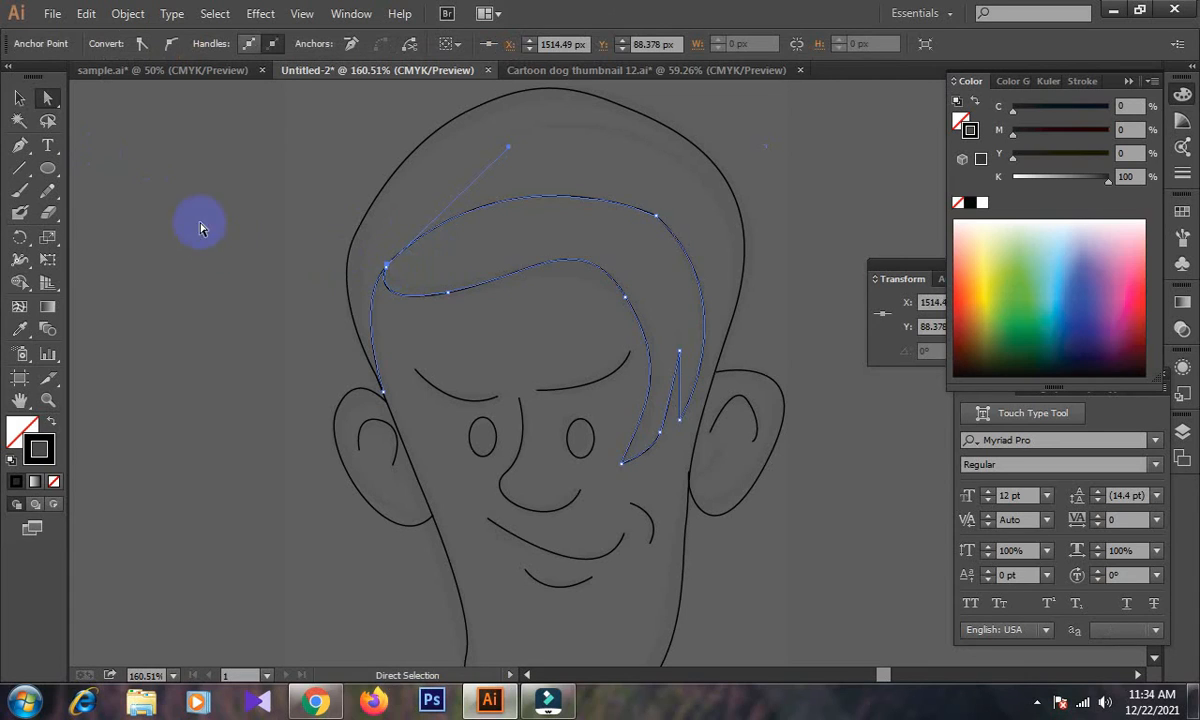
left_click(19, 97)
left_click(180, 140)
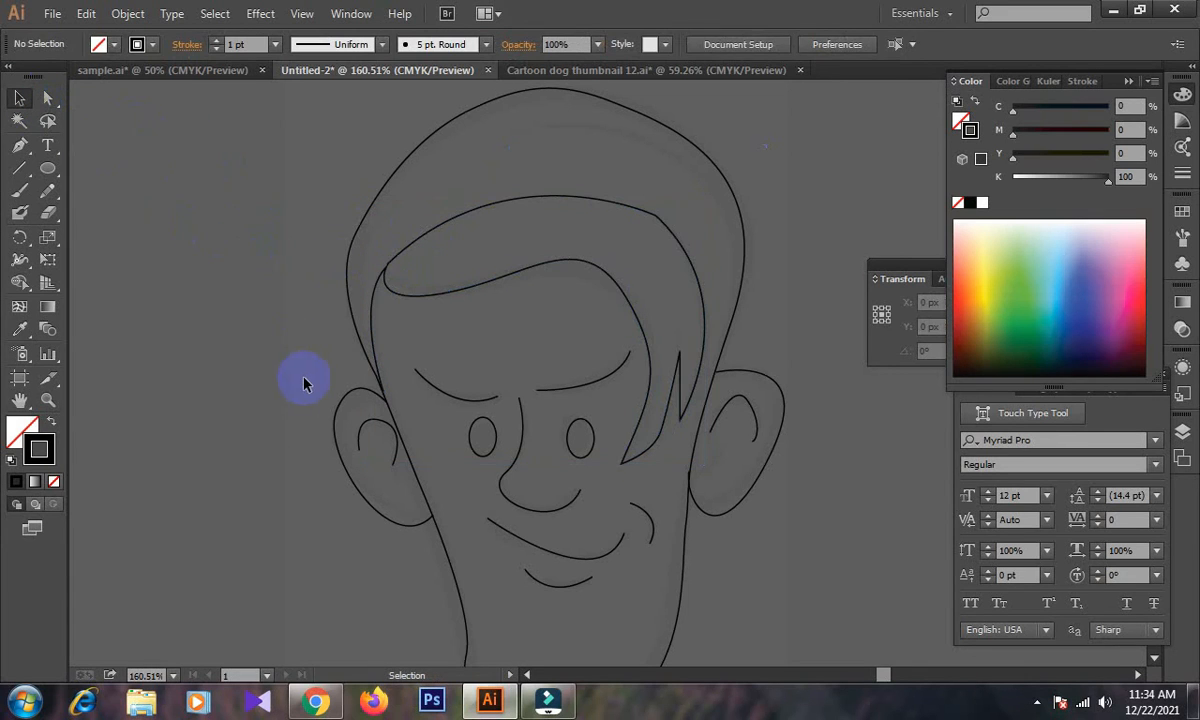
Thicken the head outline, chin and hair curves with the Width tool so the strokes swell mid-path and taper at their ends
left_click(397, 554)
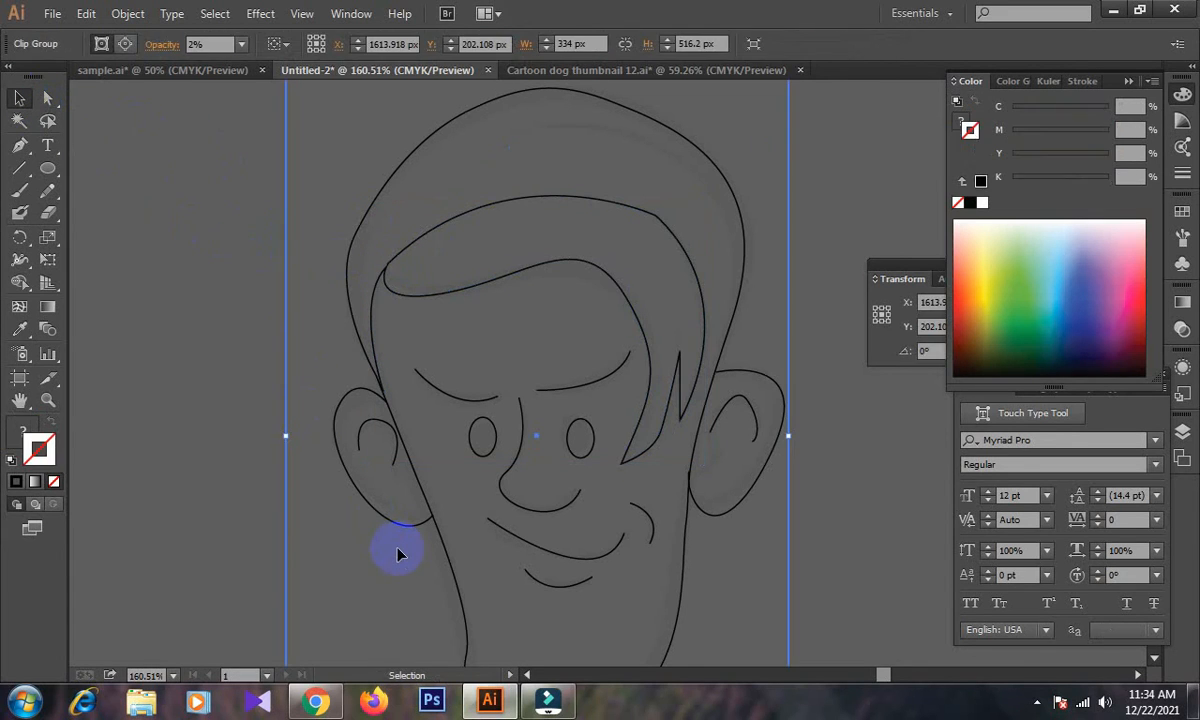
key("ctrl+shift+a")
left_click(18, 260)
left_click(549, 94)
left_click_drag(548, 84, 549, 88)
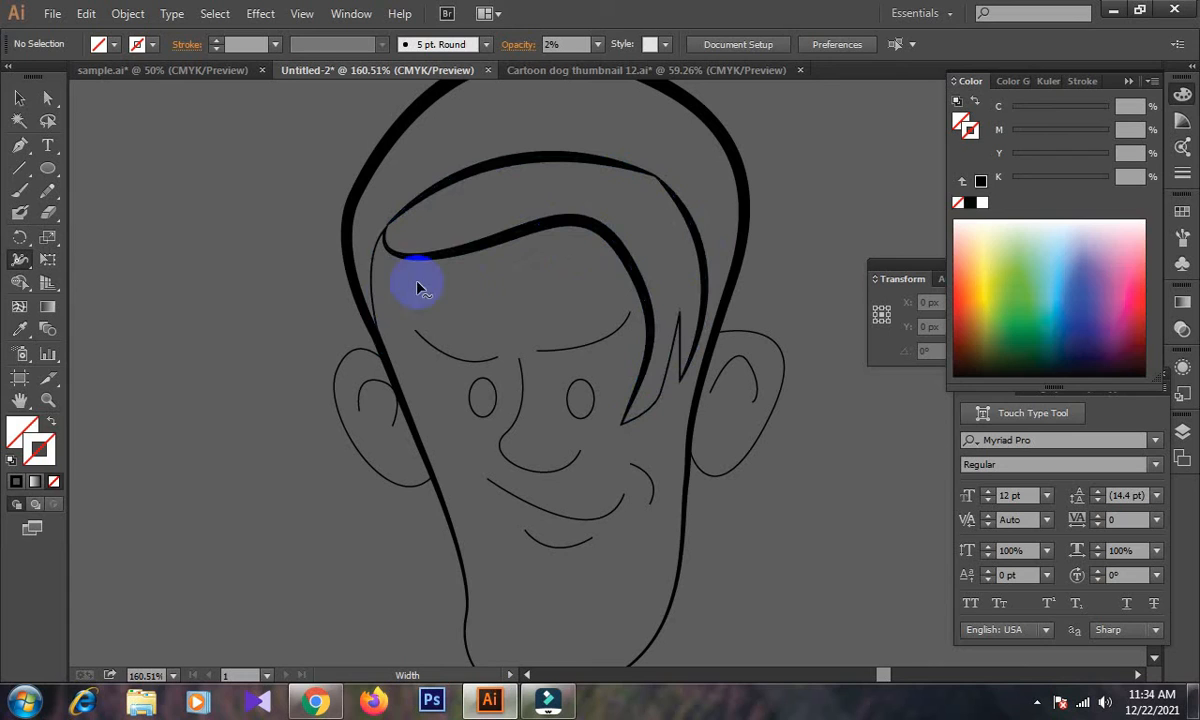
left_click_drag(369, 268, 372, 270)
scroll(425, 350, "down", 1)
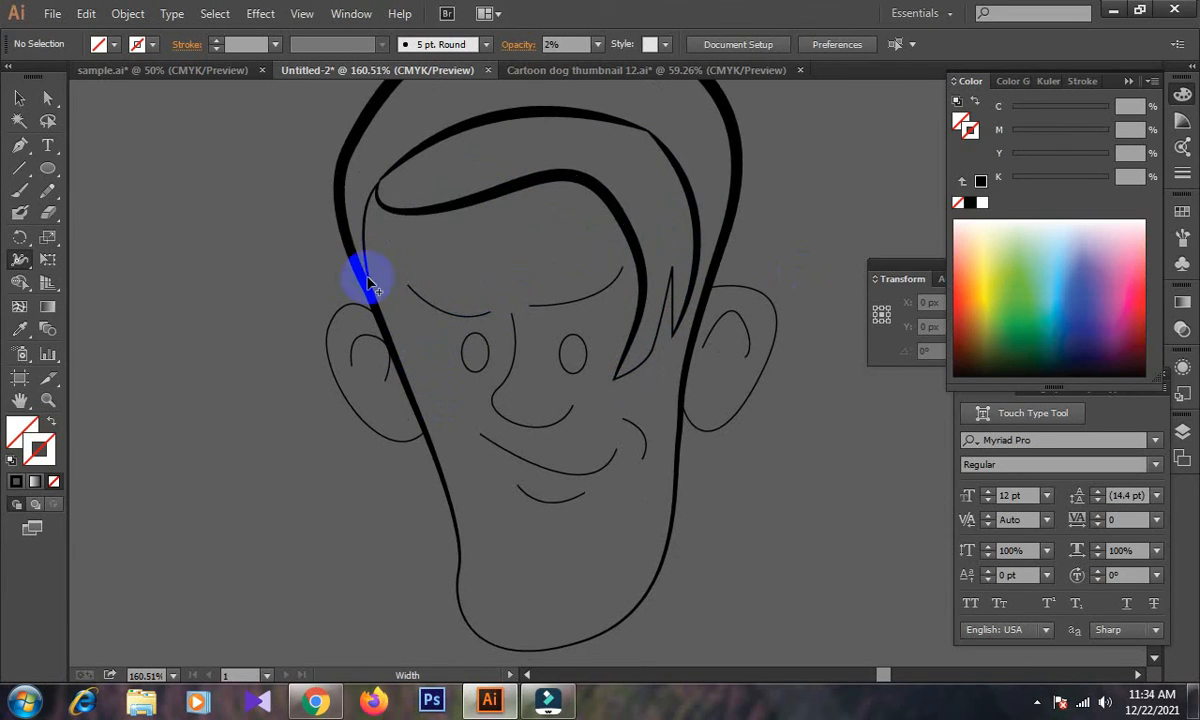
scroll(555, 525, "down", 2)
mouse_move(551, 564)
left_mouse_down()
mouse_move(509, 565)
mouse_move(555, 567)
left_mouse_up()
Widen the middle of both eyebrows, the nose line, the smile, the lower lip and the cheek crease into tapered strokes
key("ctrl+minus")
key("ctrl+minus")
left_click_drag(597, 270, 594, 264)
left_click_drag(505, 284, 508, 274)
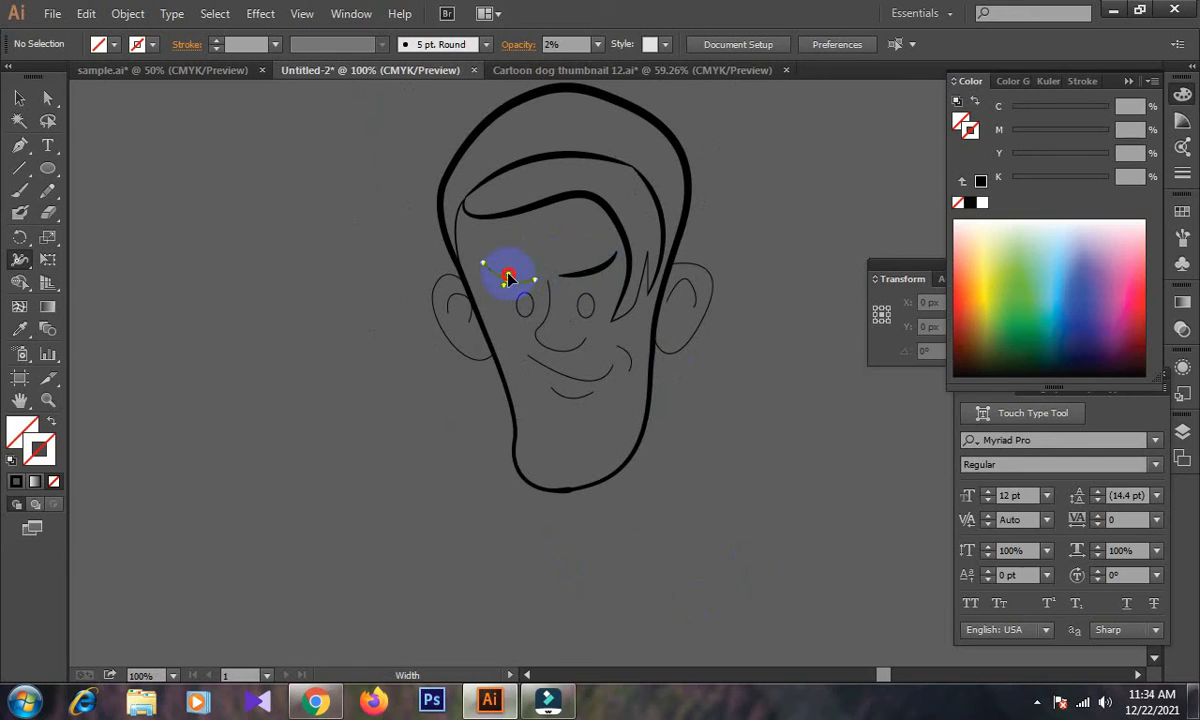
left_click_drag(508, 279, 510, 284)
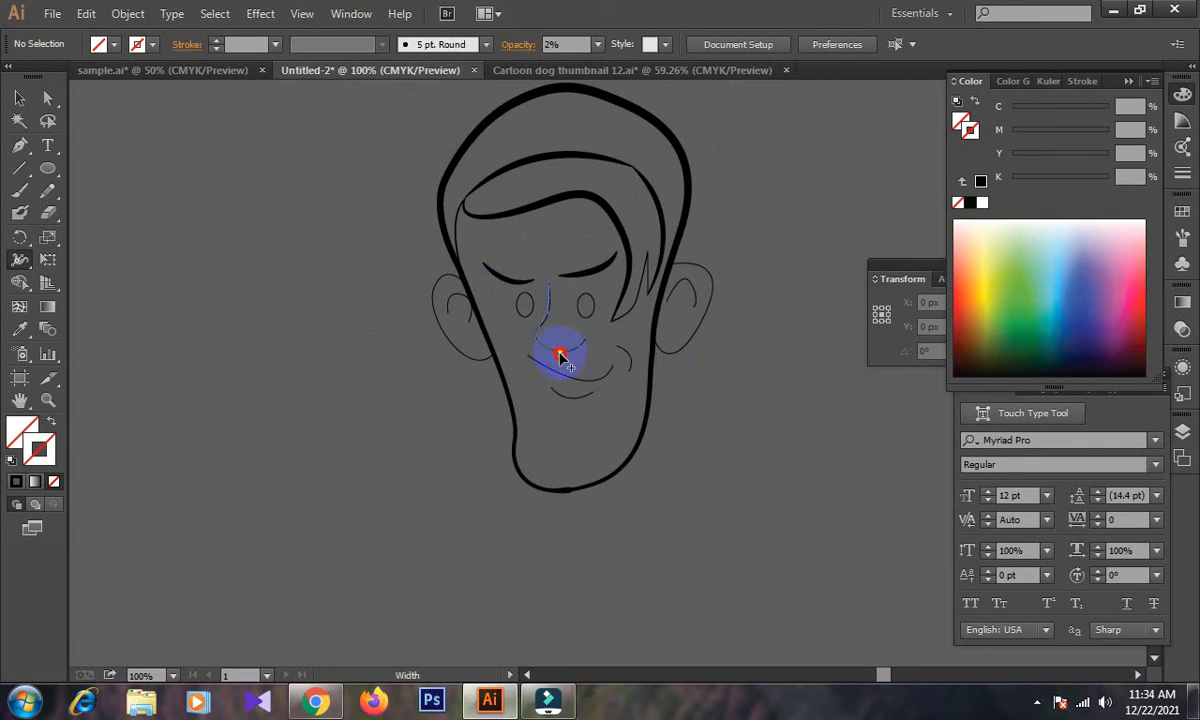
mouse_move(562, 350)
left_mouse_down()
mouse_move(594, 367)
mouse_move(574, 384)
mouse_move(576, 406)
left_mouse_up()
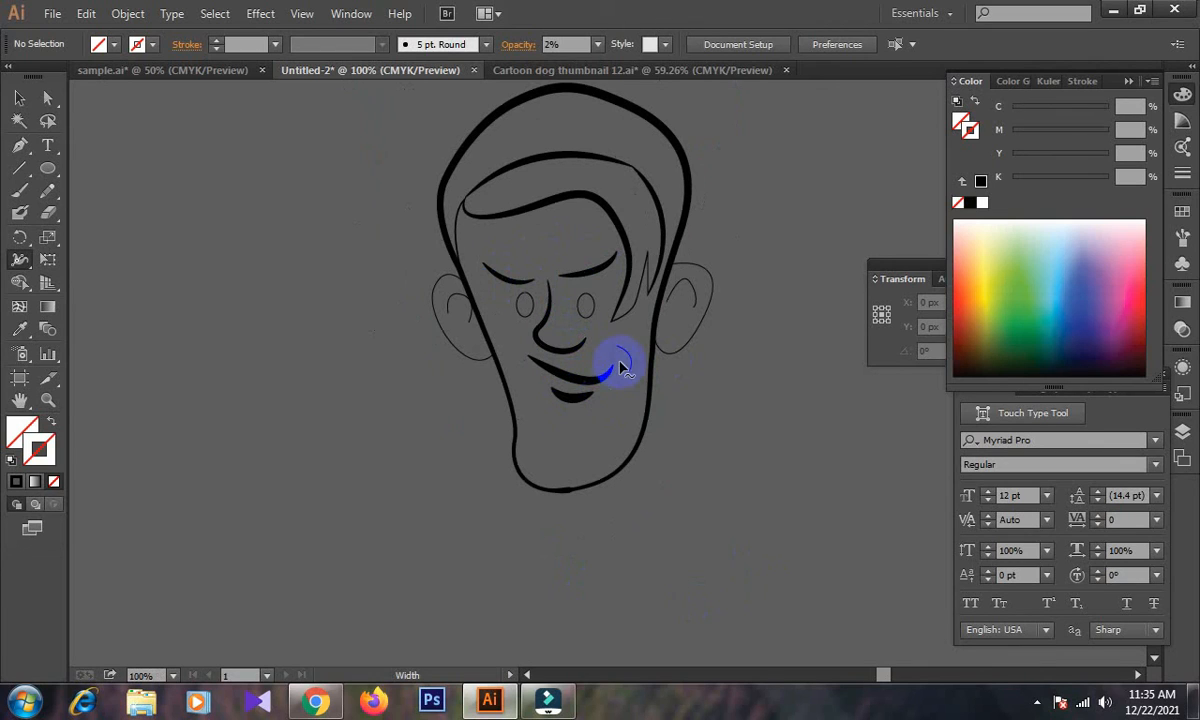
left_click_drag(628, 353, 621, 361)
Give both eye ovals a solid black fill with no stroke
left_click_drag(519, 307, 522, 312)
left_click(20, 100)
left_click(524, 299)
left_click_drag(524, 299, 595, 318)
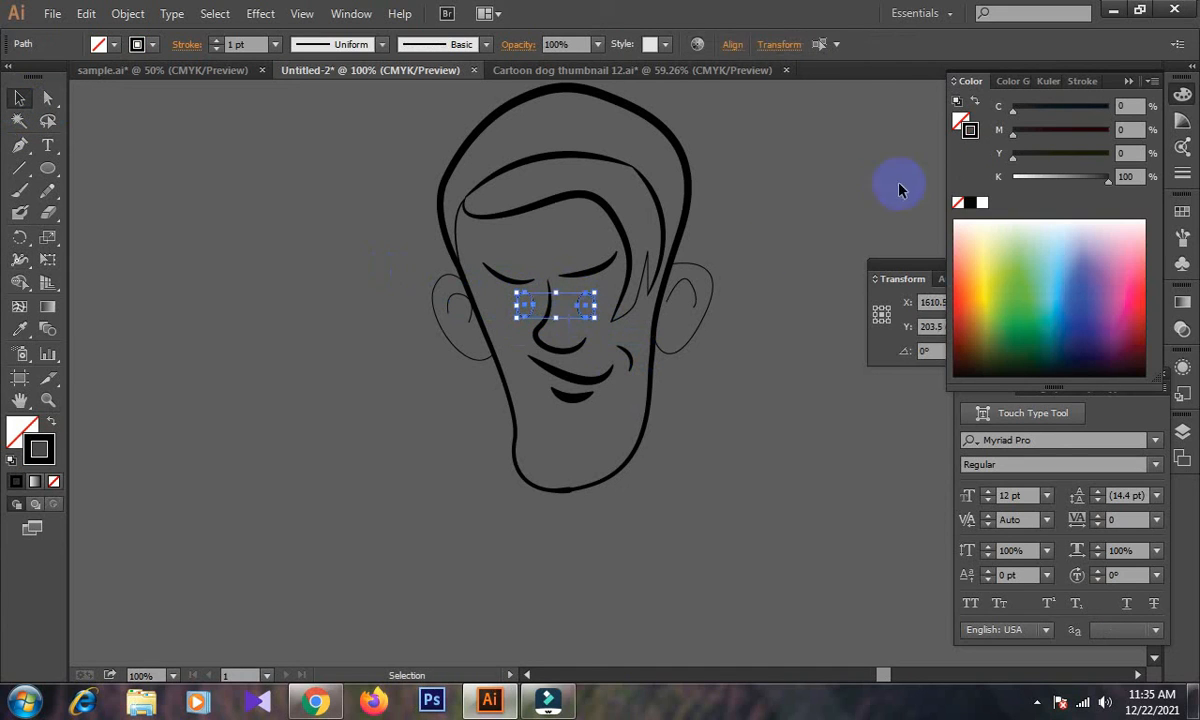
left_click(957, 113)
left_click(958, 201)
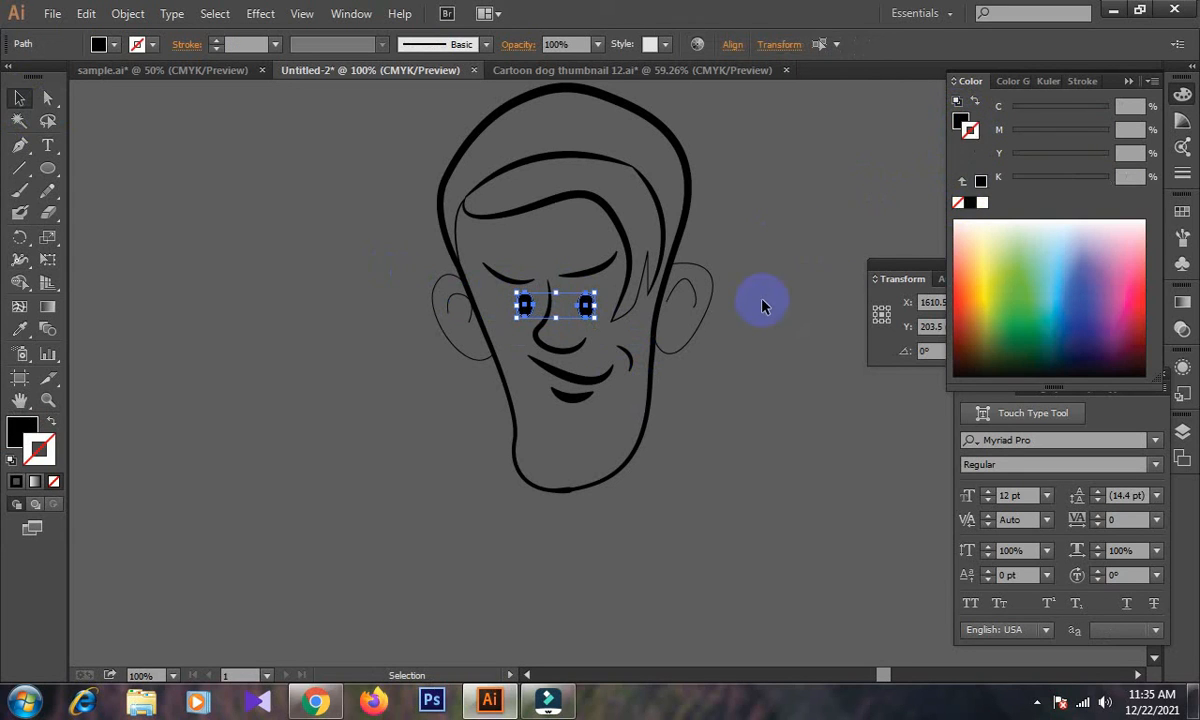
Thicken the outer contours of both ears with the Width tool
left_click(19, 258)
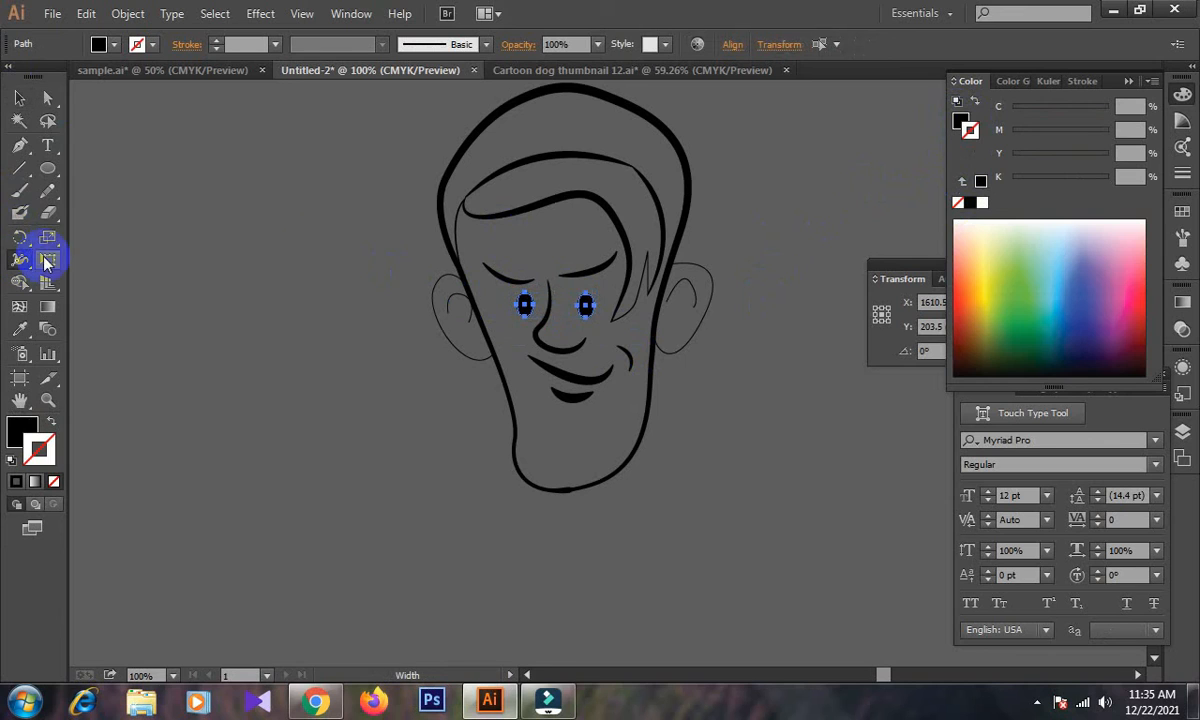
mouse_move(703, 320)
left_mouse_down()
mouse_move(714, 324)
mouse_move(704, 321)
left_mouse_up()
key("ctrl+z")
left_click_drag(449, 344, 446, 349)
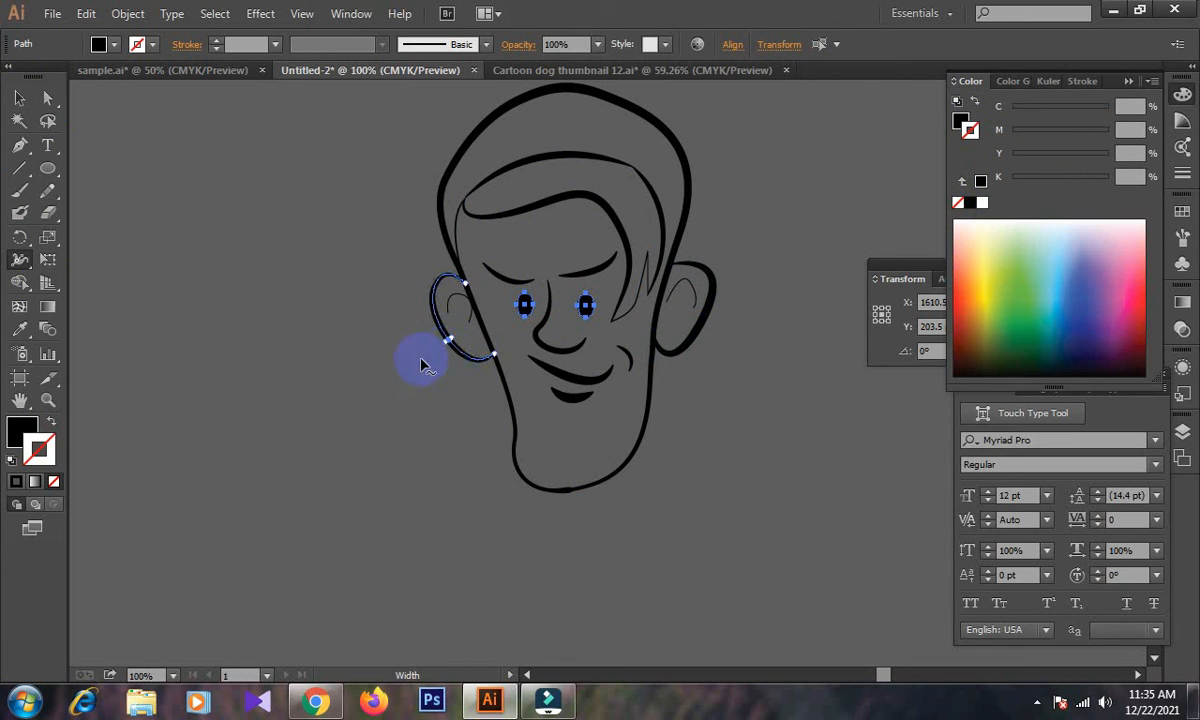
Thicken the inner fold line of each ear with the Width tool and deselect everything
left_click(19, 259)
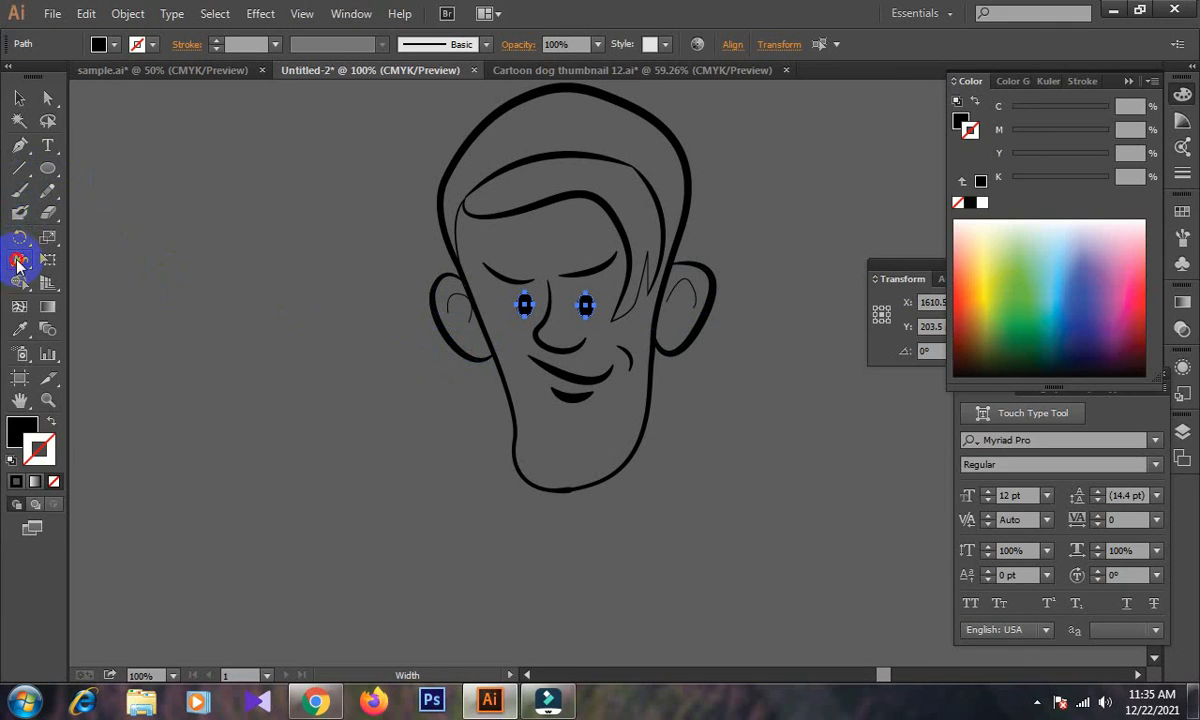
left_click_drag(452, 290, 452, 296)
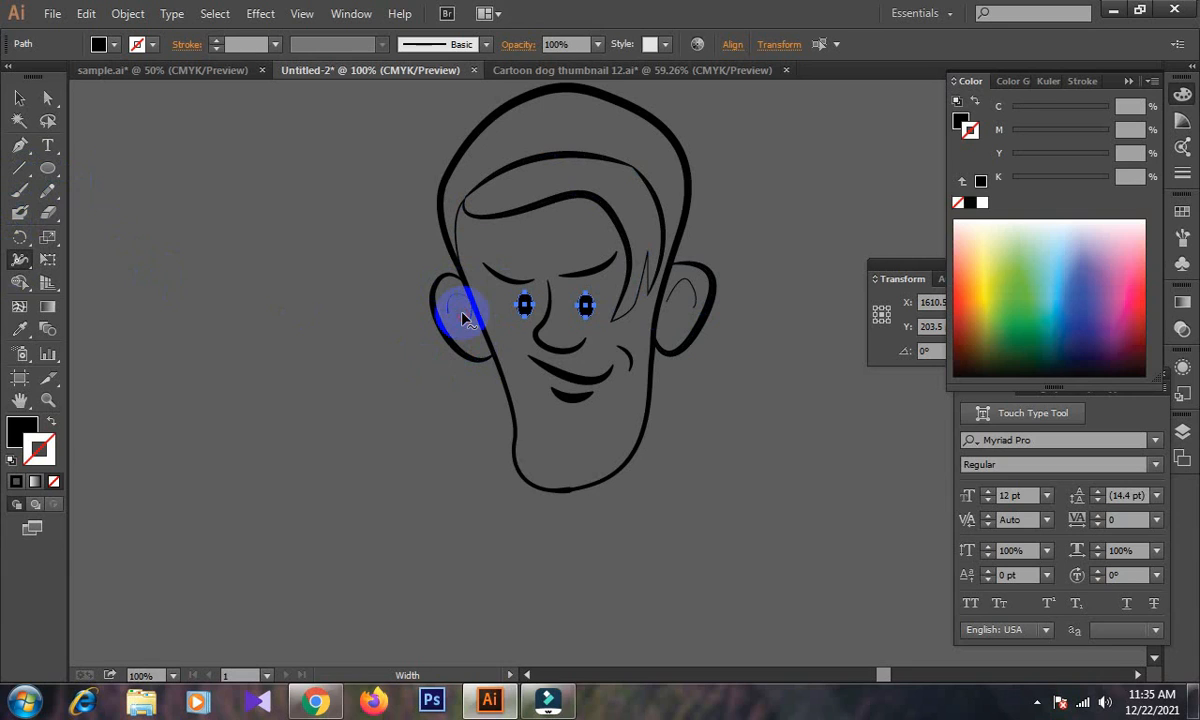
left_click_drag(685, 279, 688, 280)
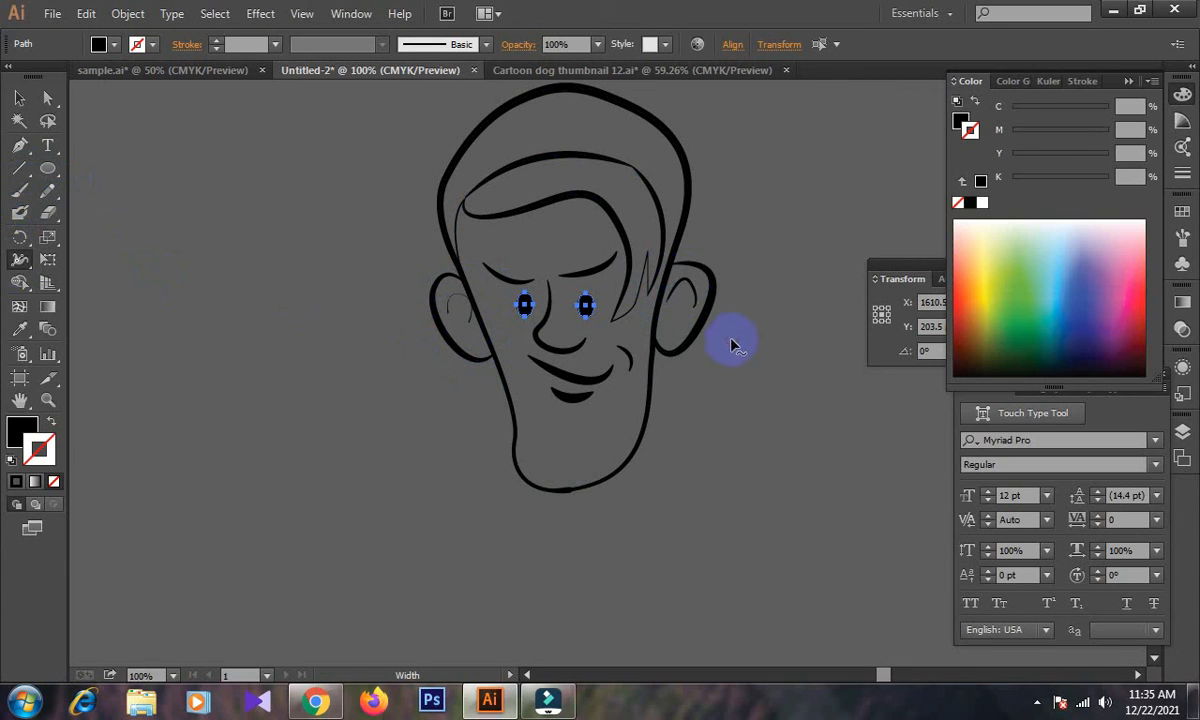
left_click_drag(458, 298, 458, 296)
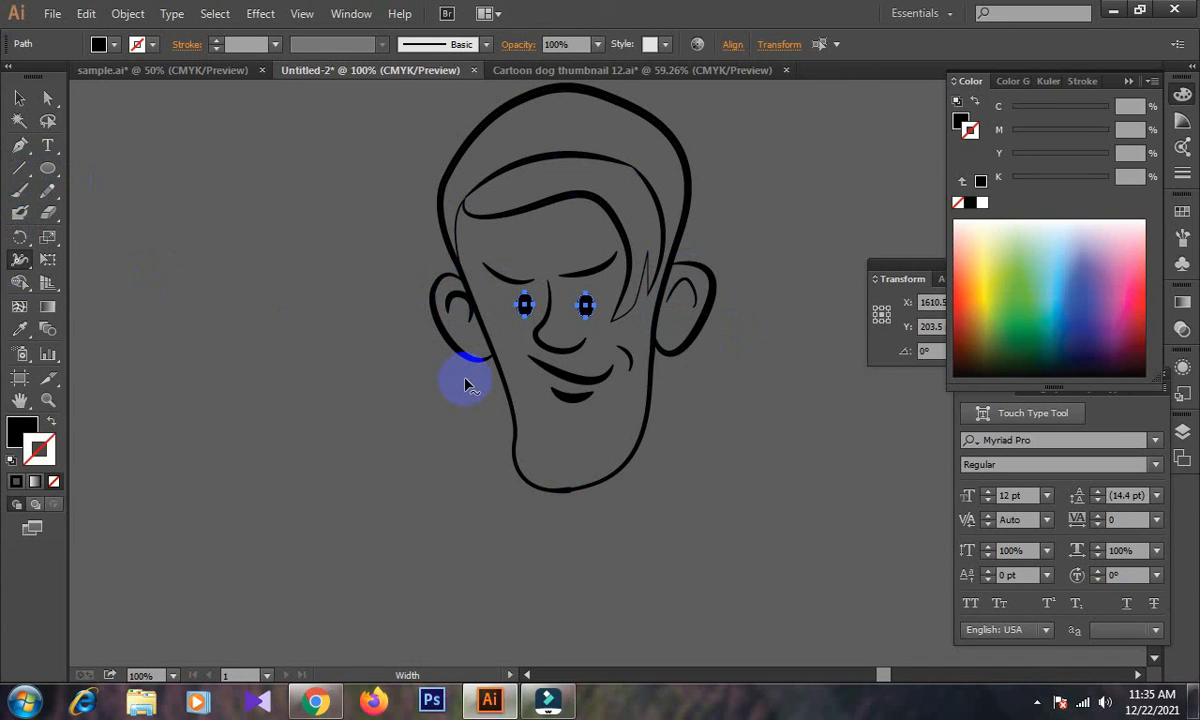
left_click_drag(684, 280, 692, 282)
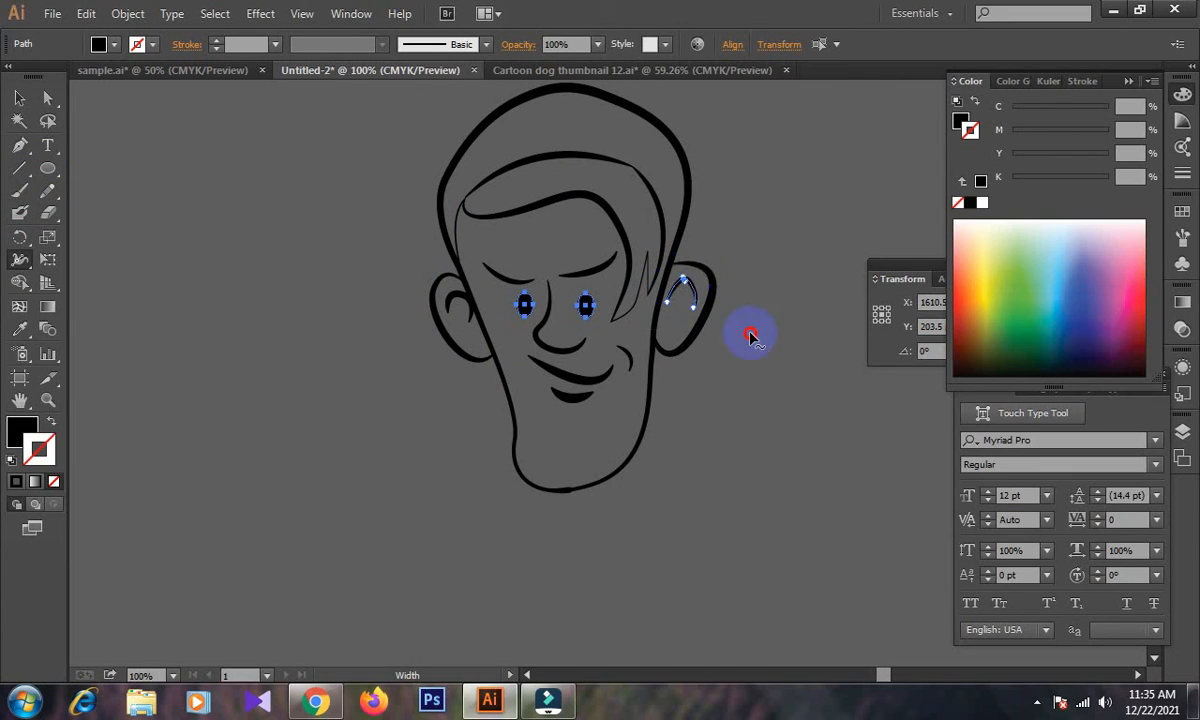
left_click(806, 386)
left_click(19, 98)
left_click(308, 246)
left_click_drag(307, 305, 299, 337)
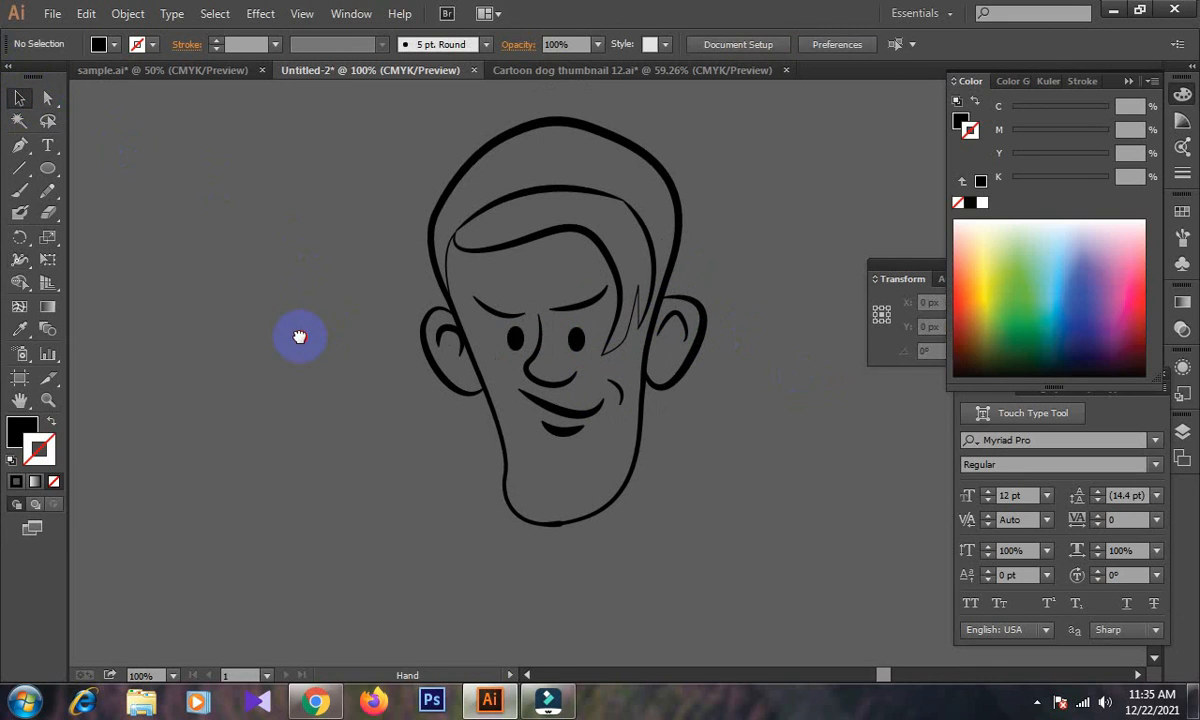